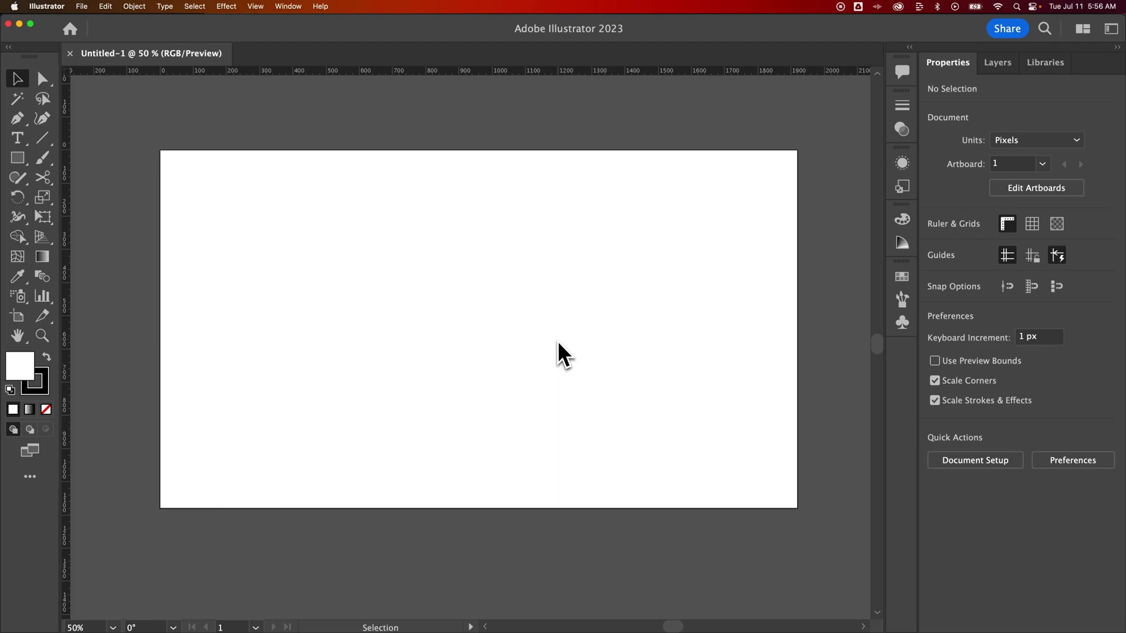
Step: Activate the Type tool and show its flyout of text tool variants
key(t)
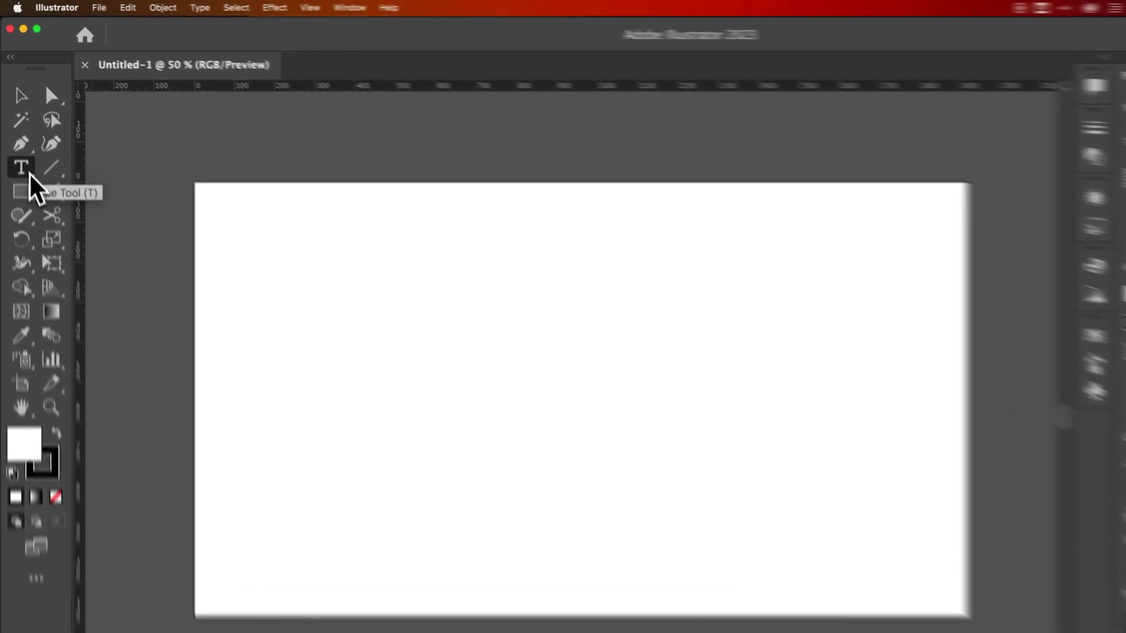
click(24, 143)
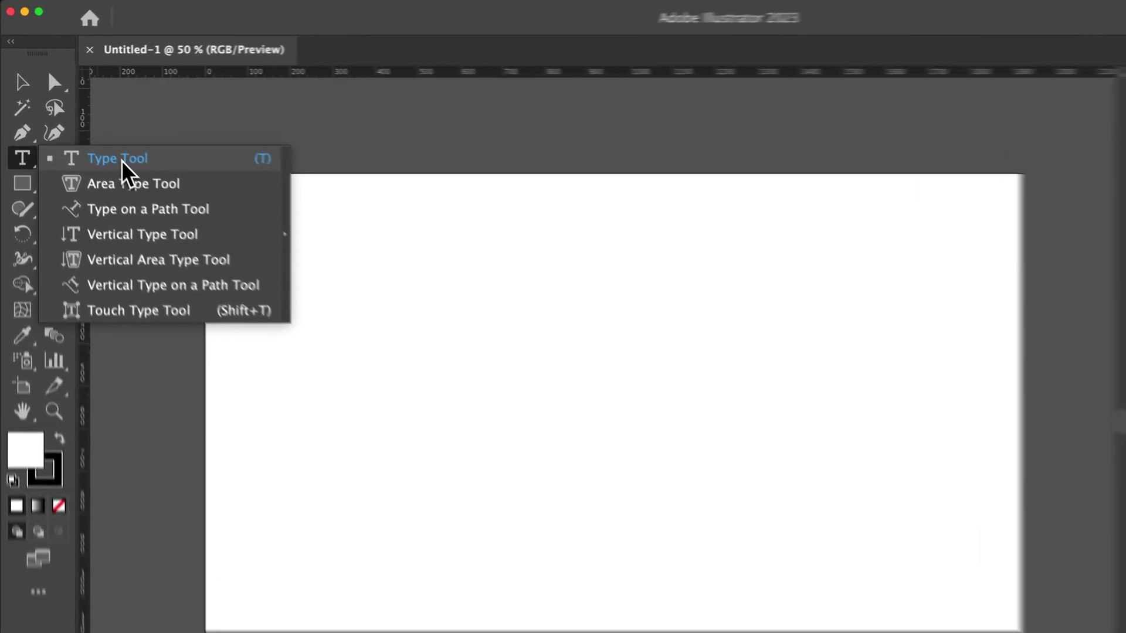
Step: Place a point-text line reading 'Add text' on the artboard's upper left
click(94, 139)
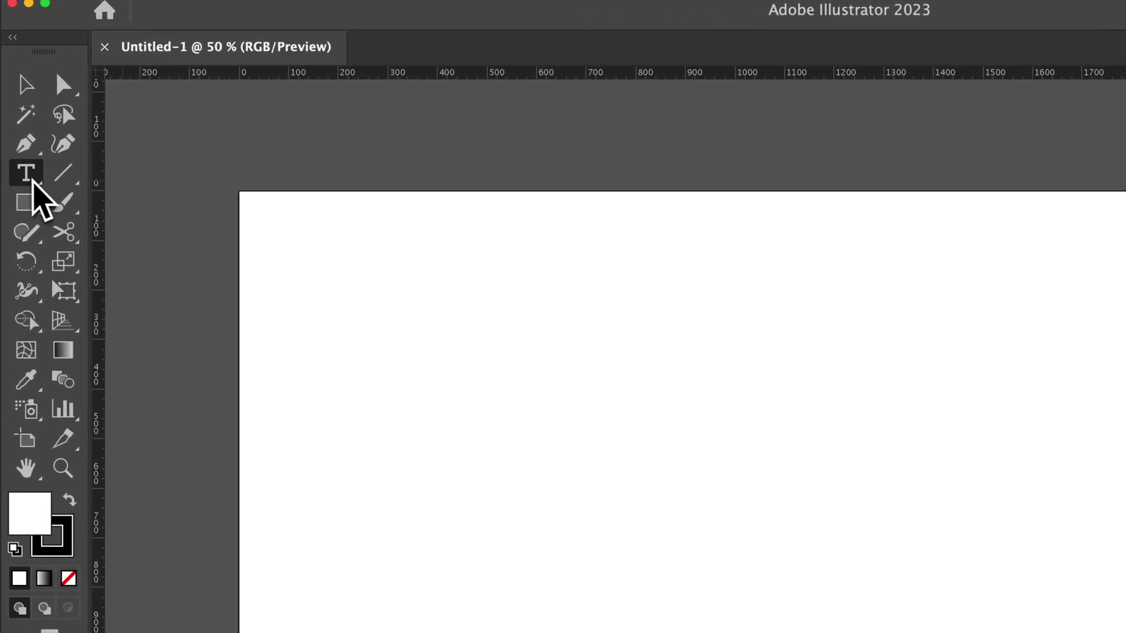
click(428, 334)
text(Add text)
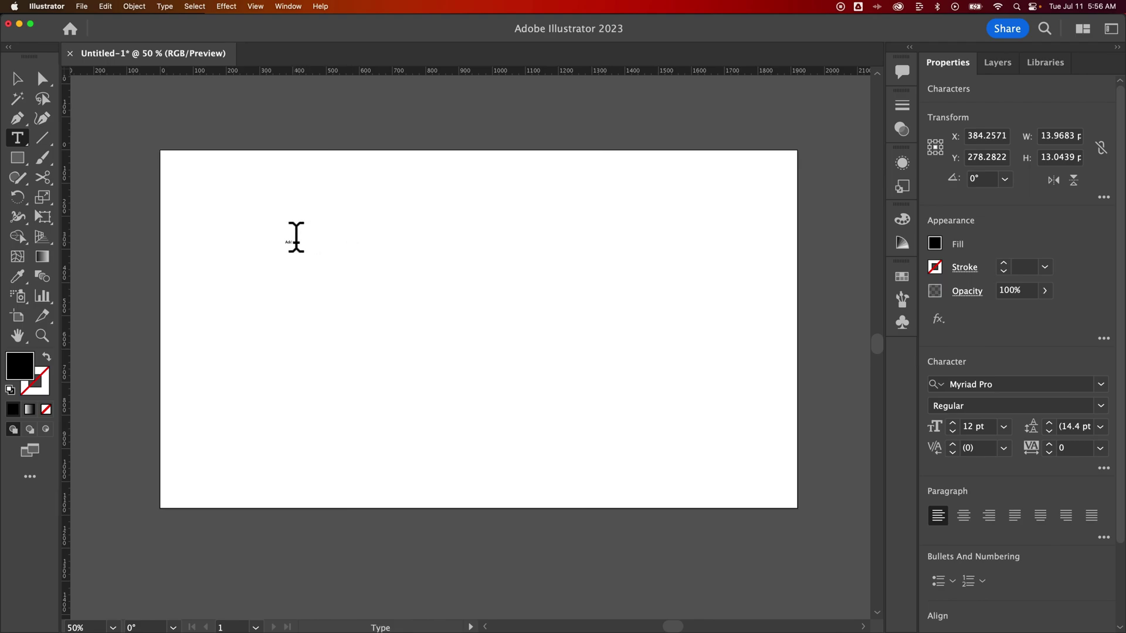
key(Escape)
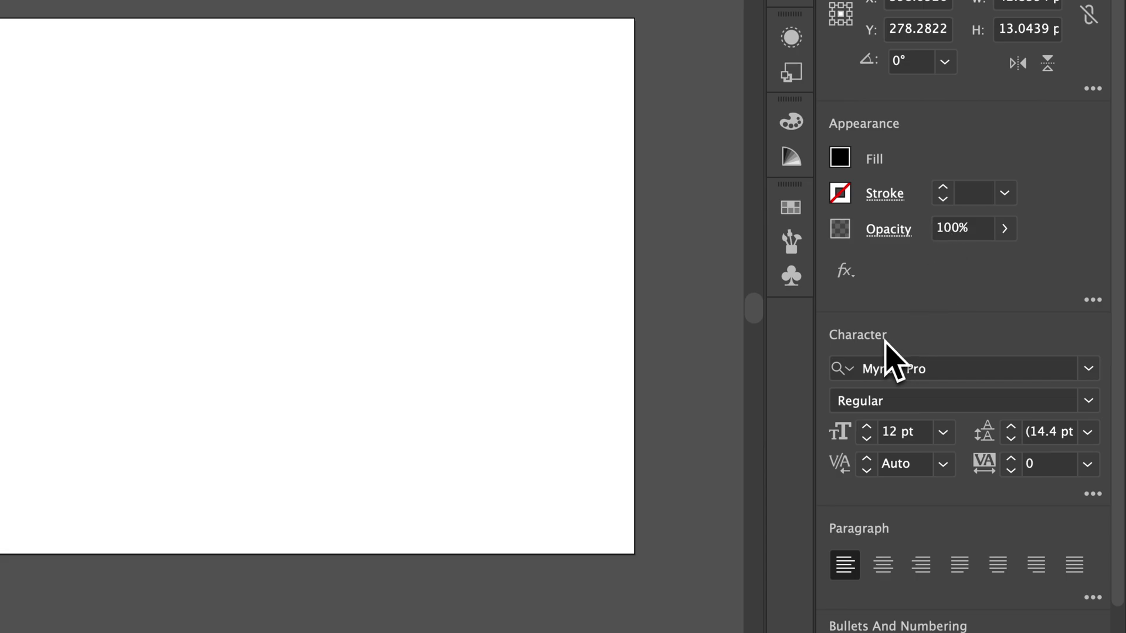
Step: Change the Add text line to MADE Waffle Soft ExtraBold at 200 pt
click(1087, 369)
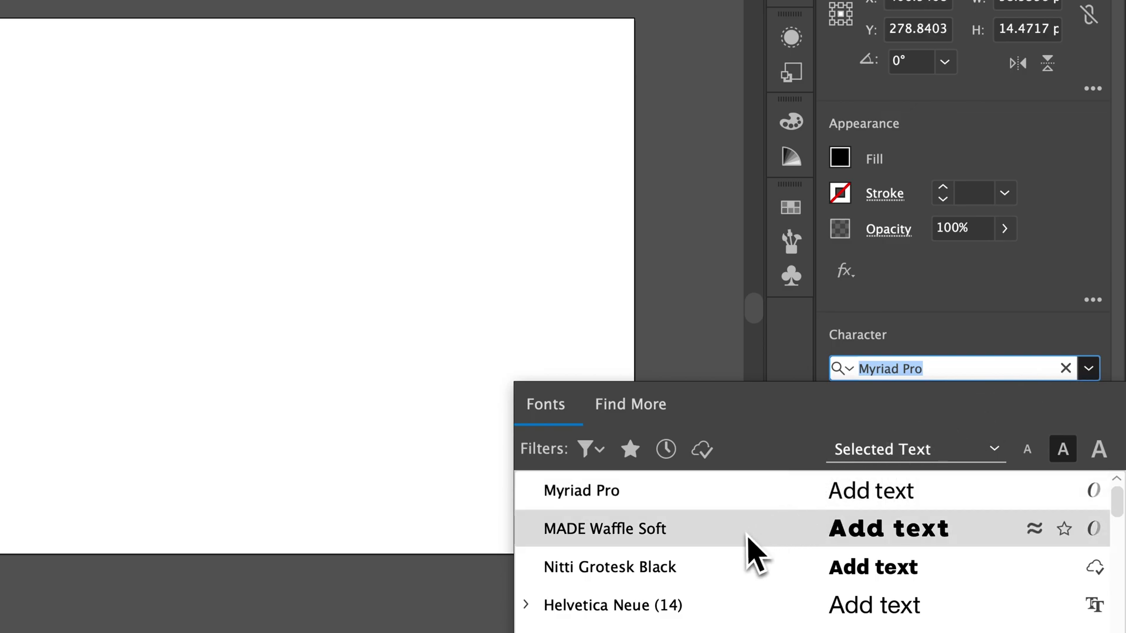
click(744, 531)
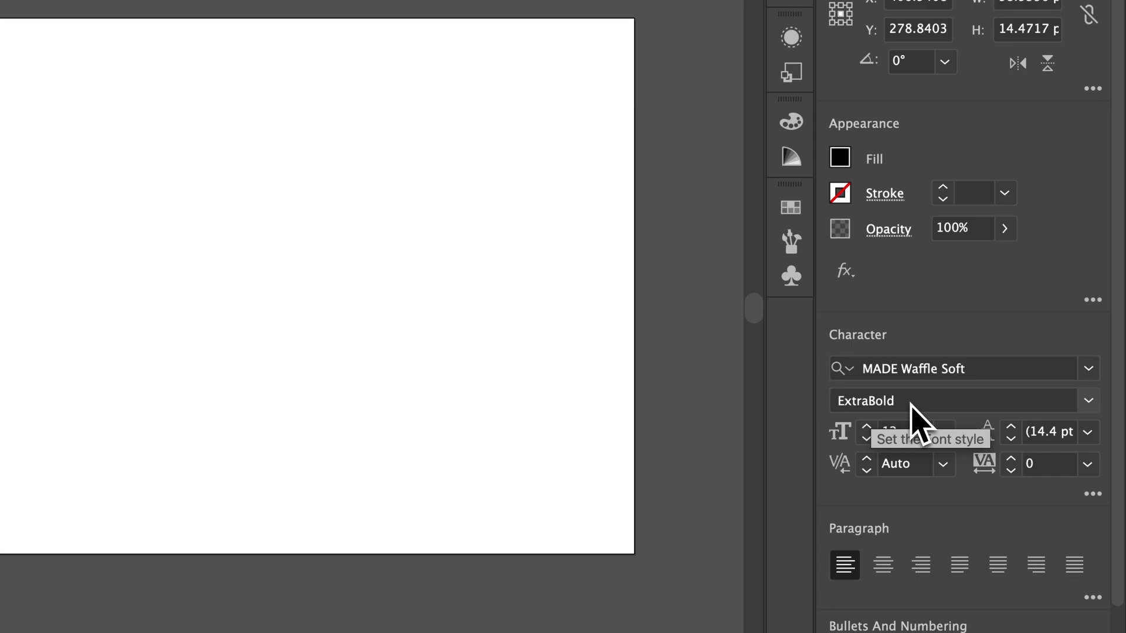
click(866, 426)
click(865, 427)
click(866, 426)
click(866, 426)
click(866, 426)
click(865, 426)
text(2)
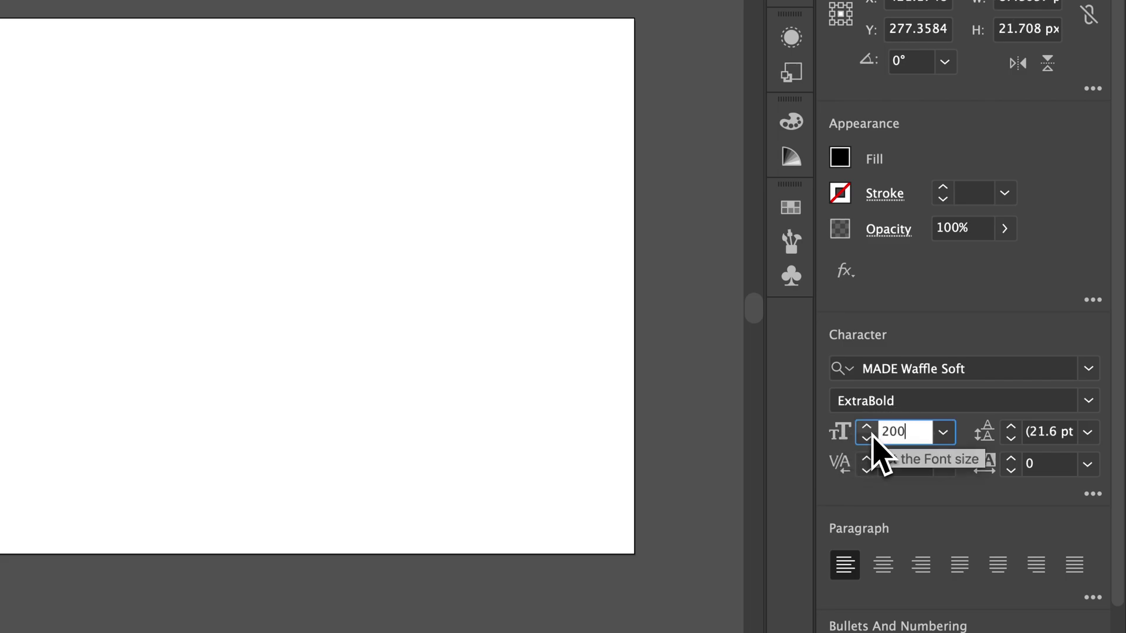
text(00)
key(Return)
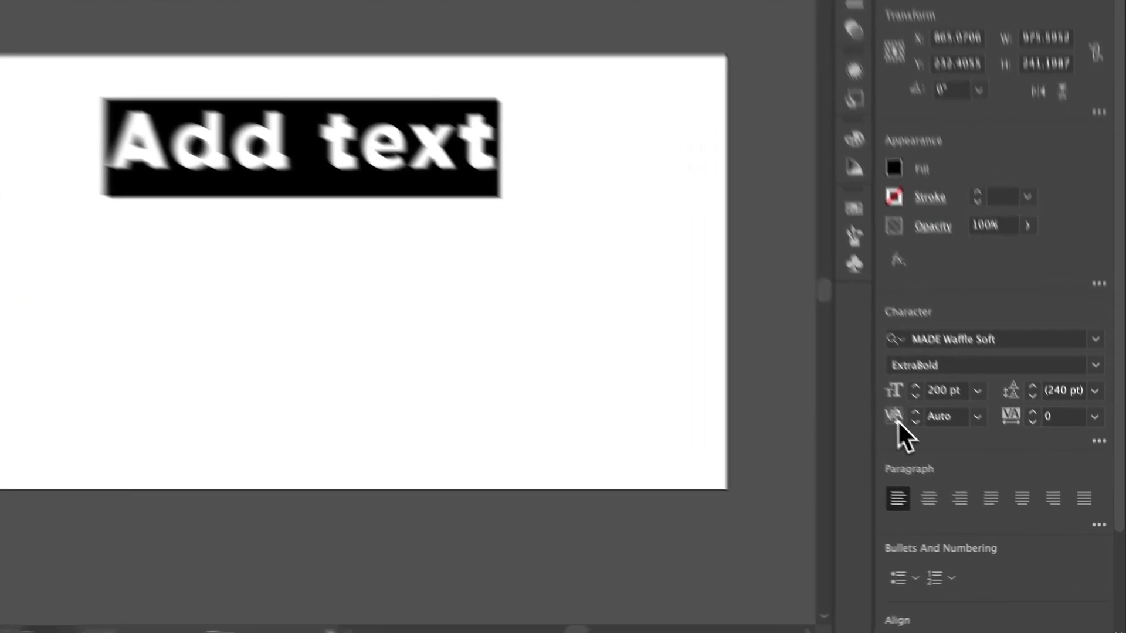
Step: Try tracking values up to 70, reset tracking to 0, and show the extended character options
click(973, 447)
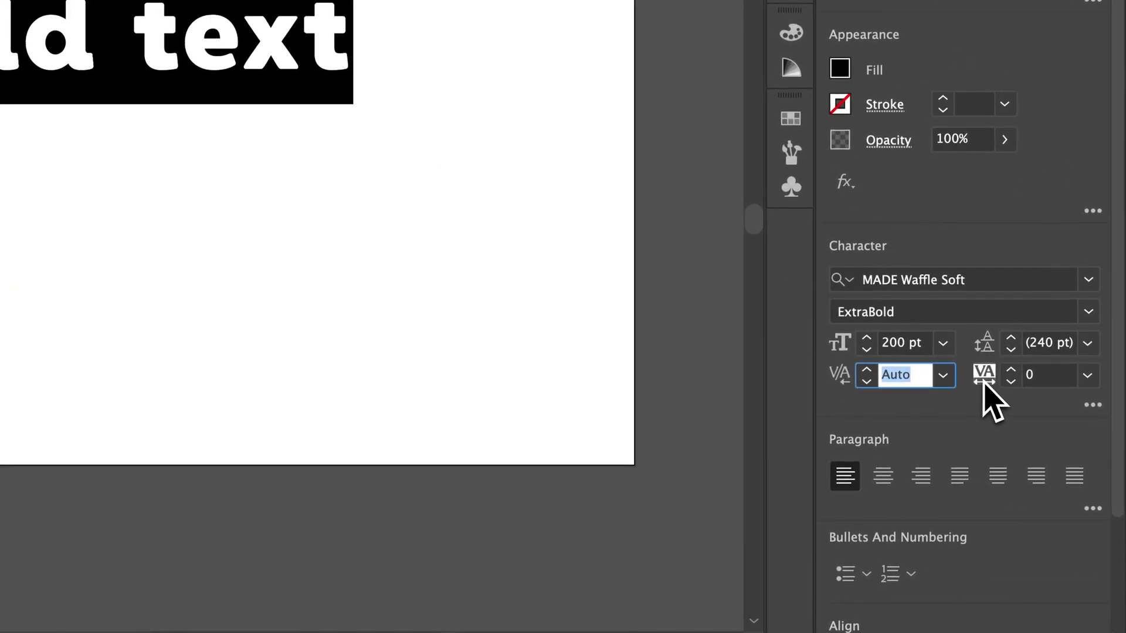
click(1012, 370)
click(1011, 371)
click(1011, 370)
click(1010, 381)
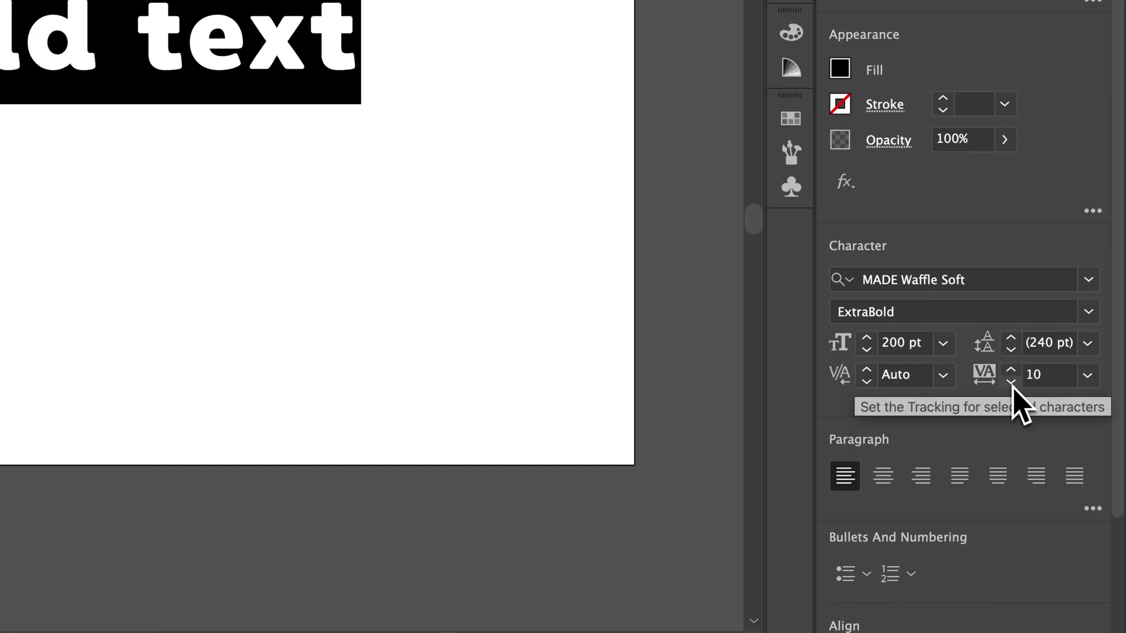
click(1011, 369)
click(1010, 371)
click(1011, 371)
click(1010, 370)
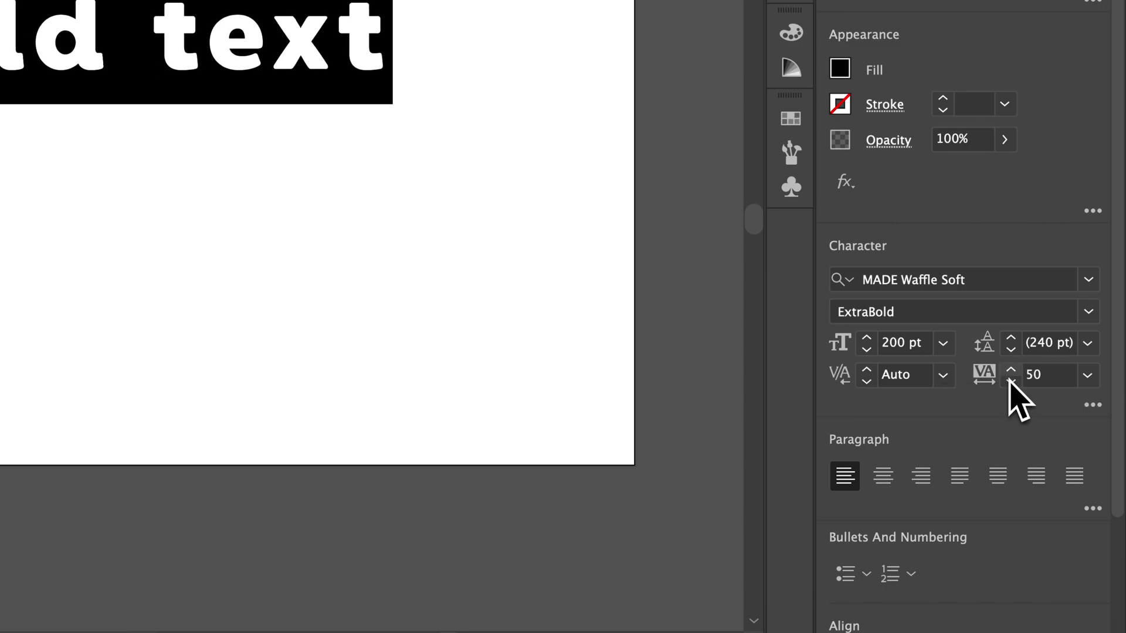
click(1011, 371)
click(1011, 370)
click(1011, 381)
click(1011, 381)
click(1011, 381)
click(1011, 381)
click(1010, 382)
click(1010, 381)
click(1011, 381)
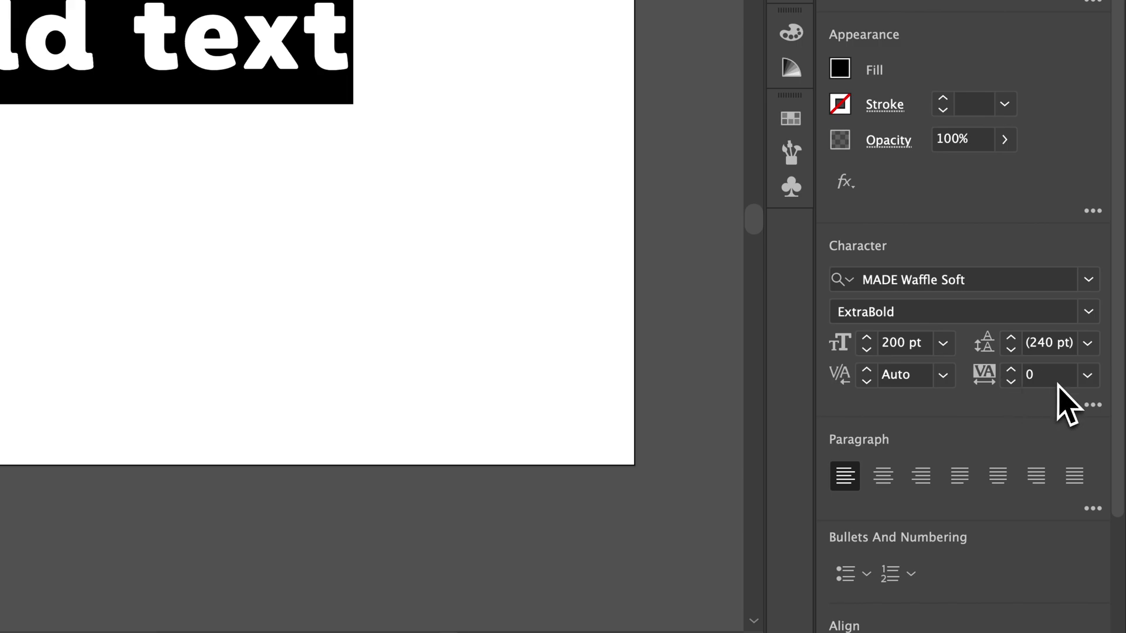
click(1089, 406)
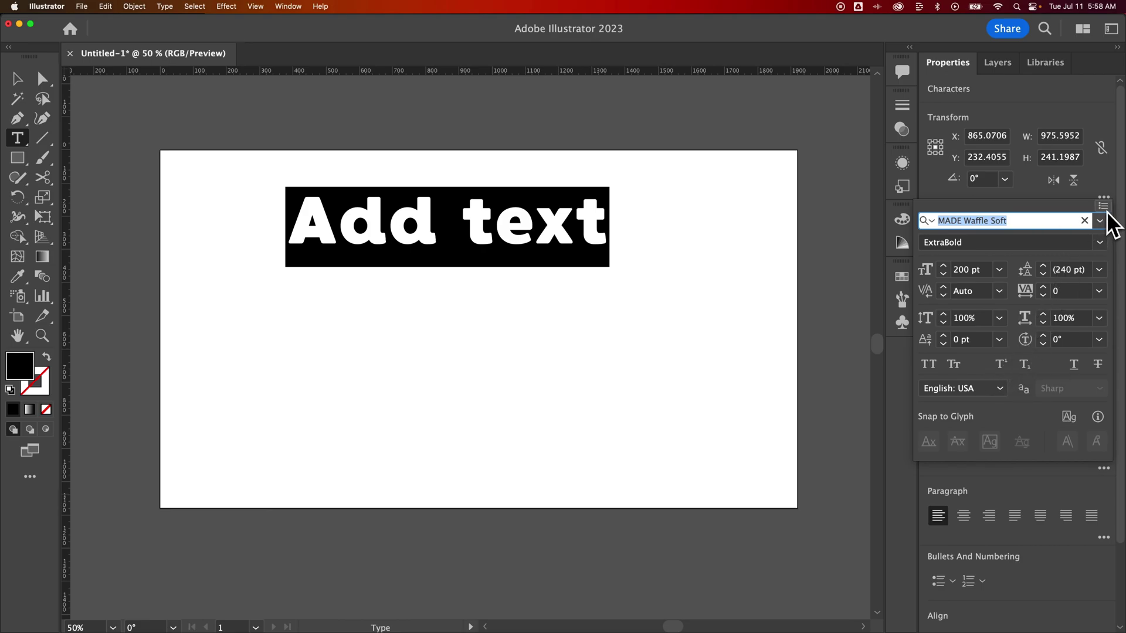
Step: Close the extended character options, try right alignment, then return to left alignment
click(1049, 487)
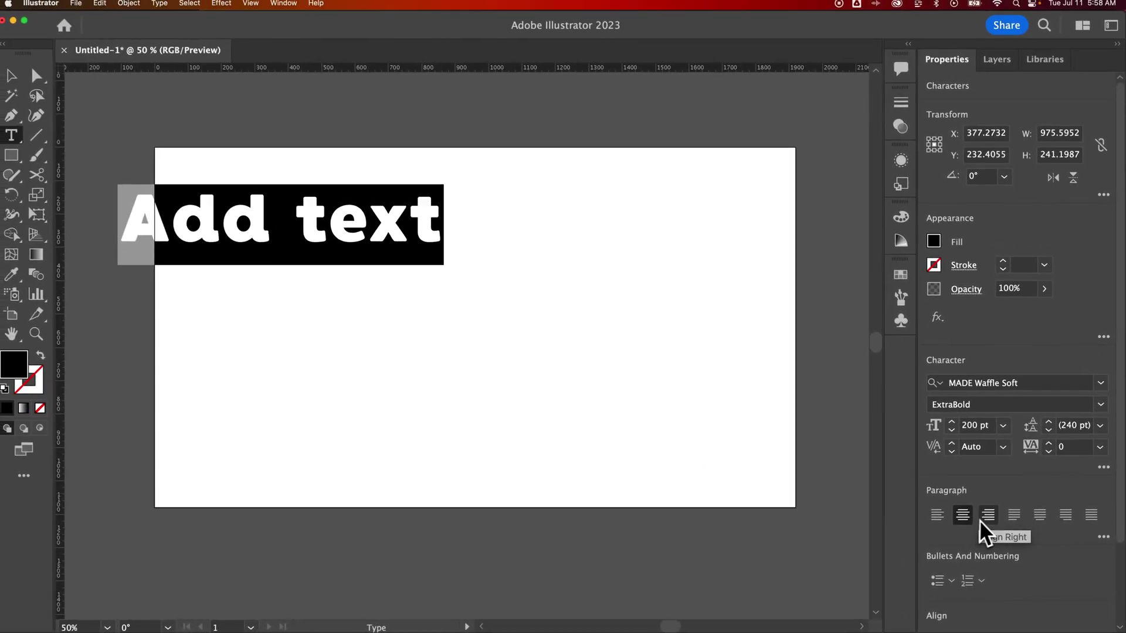
click(930, 467)
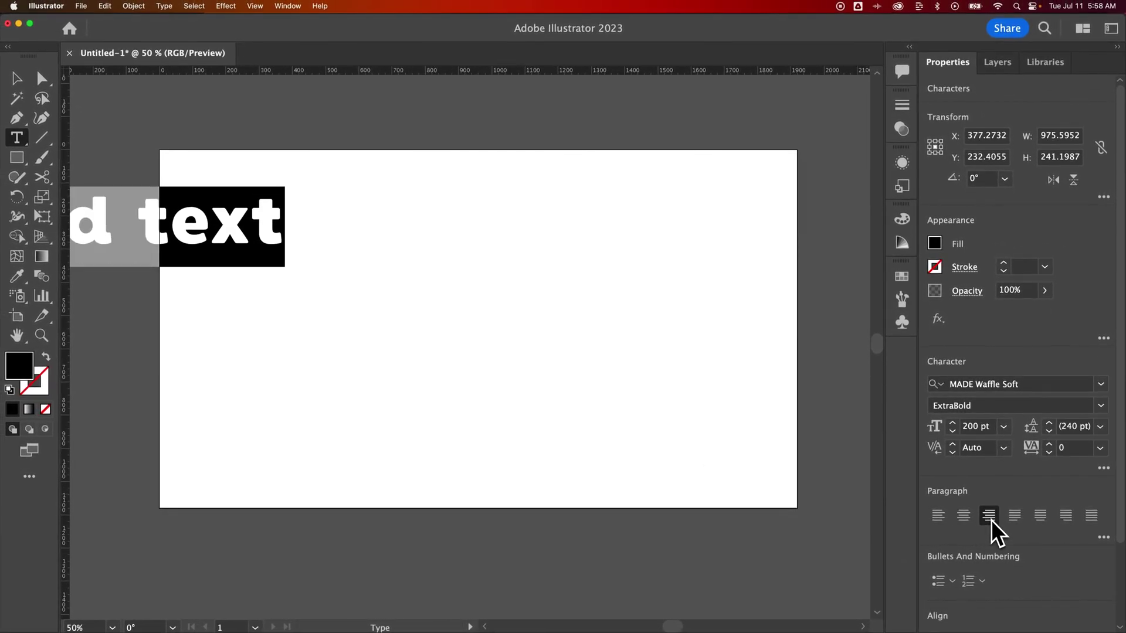
click(945, 519)
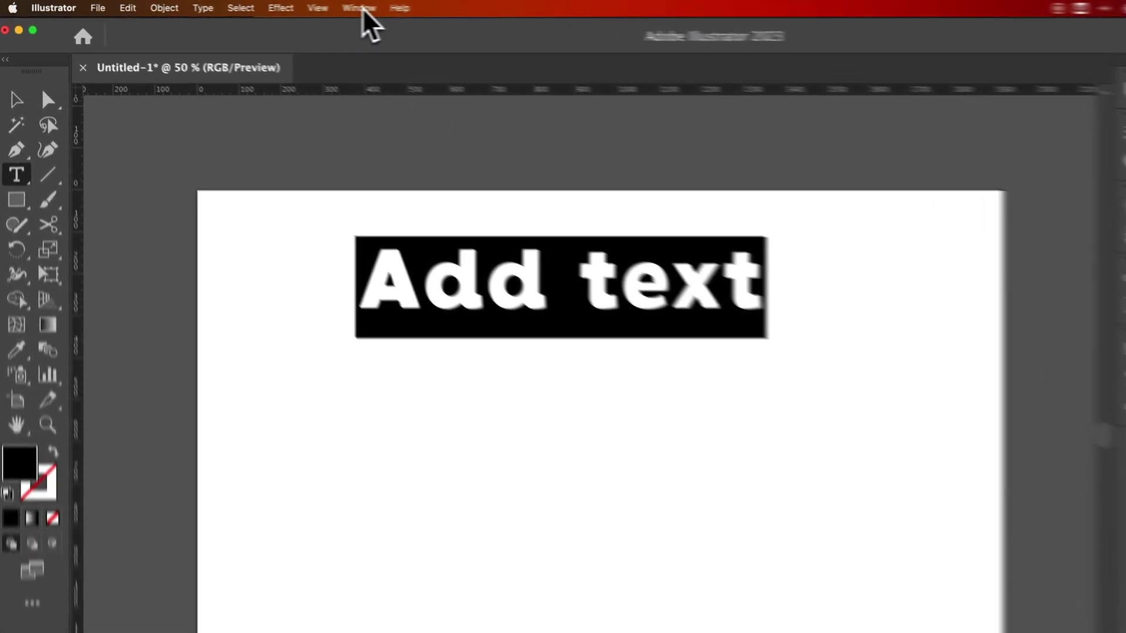
Step: Show the Character panel from Window > Type and toggle between Character and Paragraph
click(289, 6)
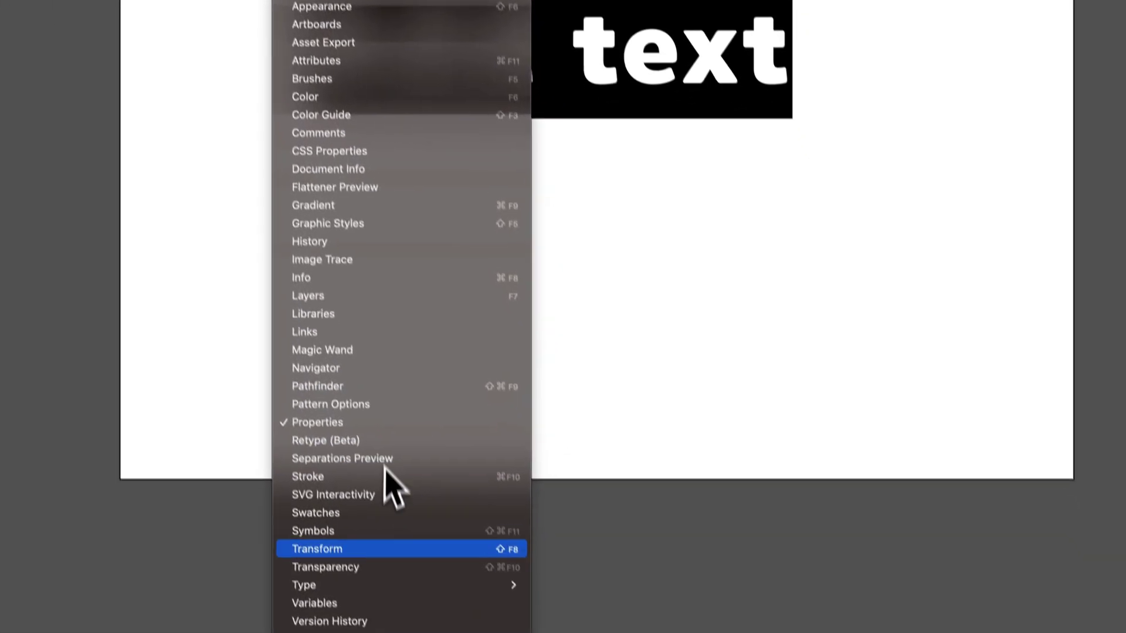
mouse_move(492, 632)
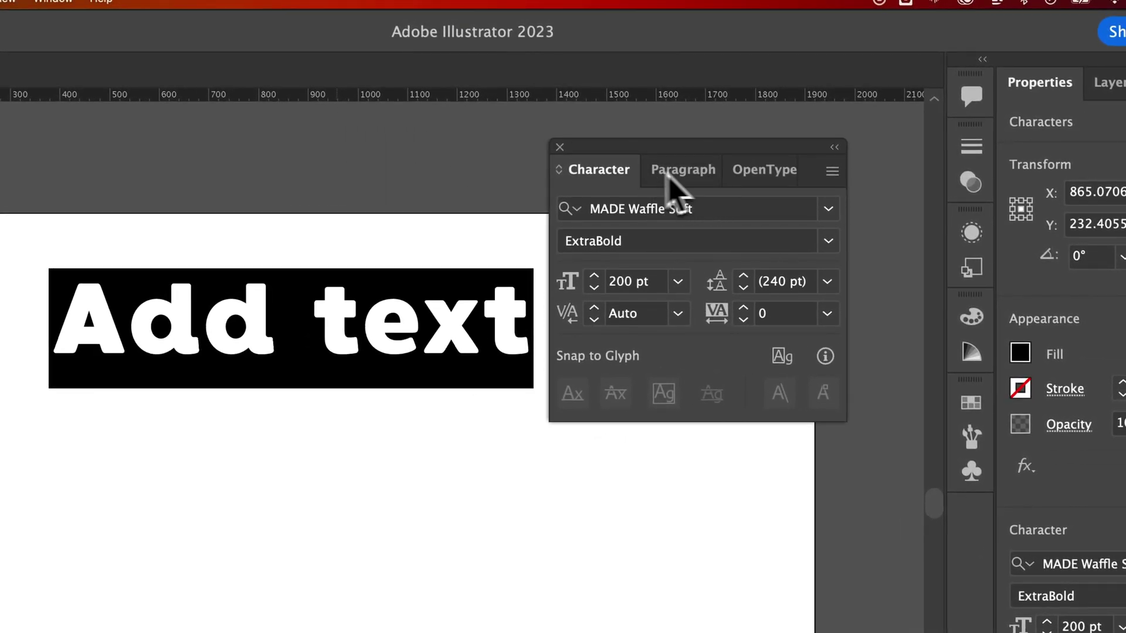
click(686, 179)
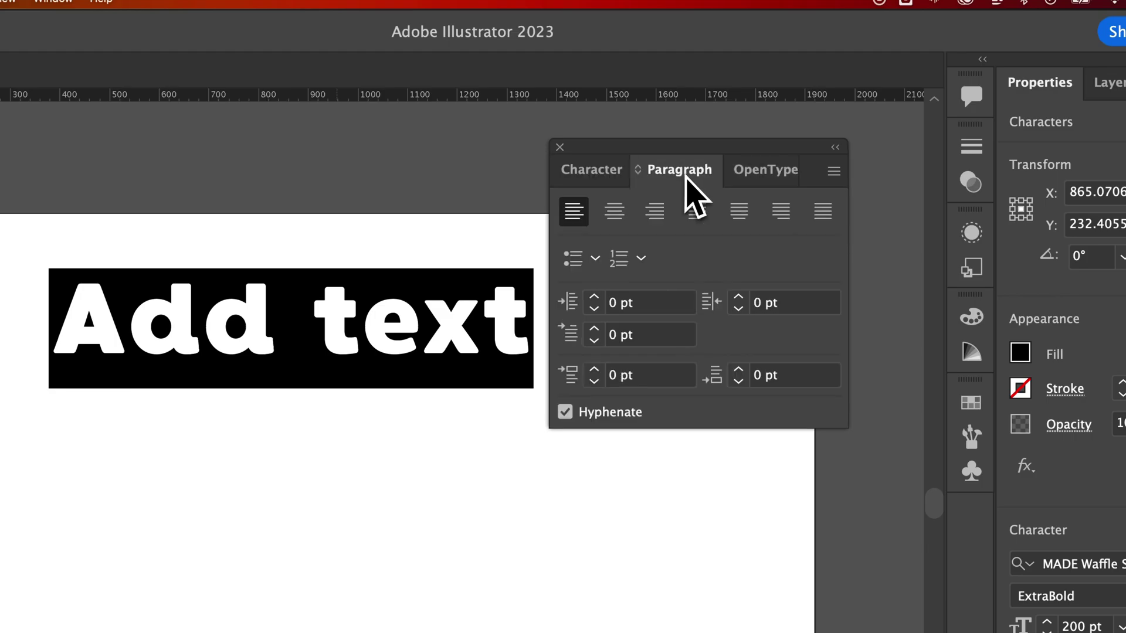
click(613, 176)
Step: Dock the type panel group with the side panels, showing its paragraph settings
drag(551, 146, 908, 421)
drag(789, 338, 792, 381)
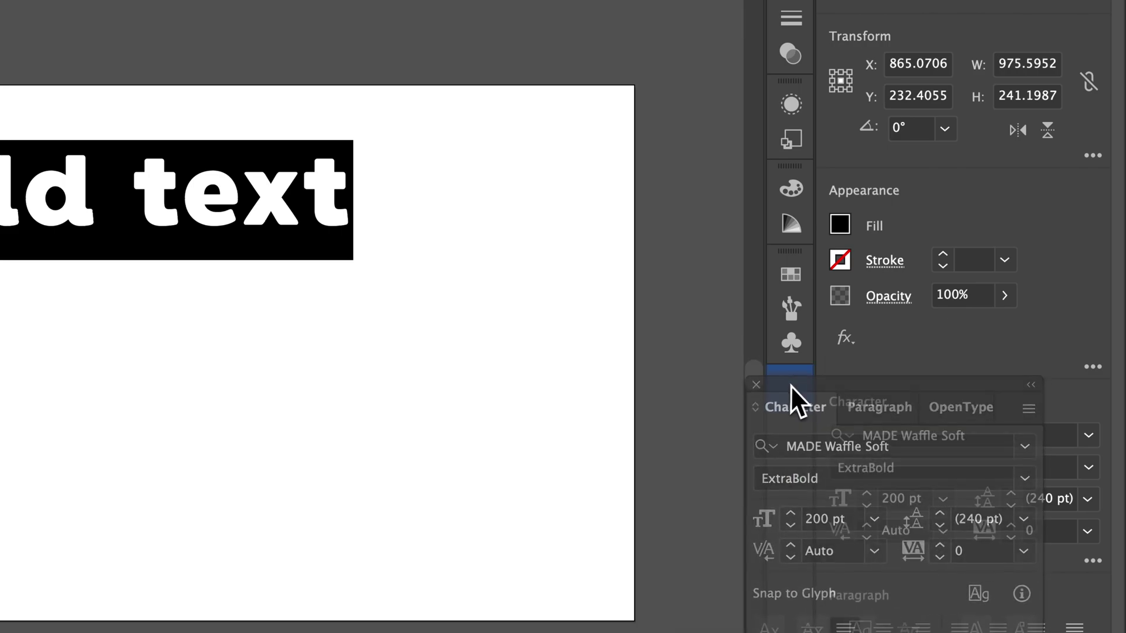
click(791, 403)
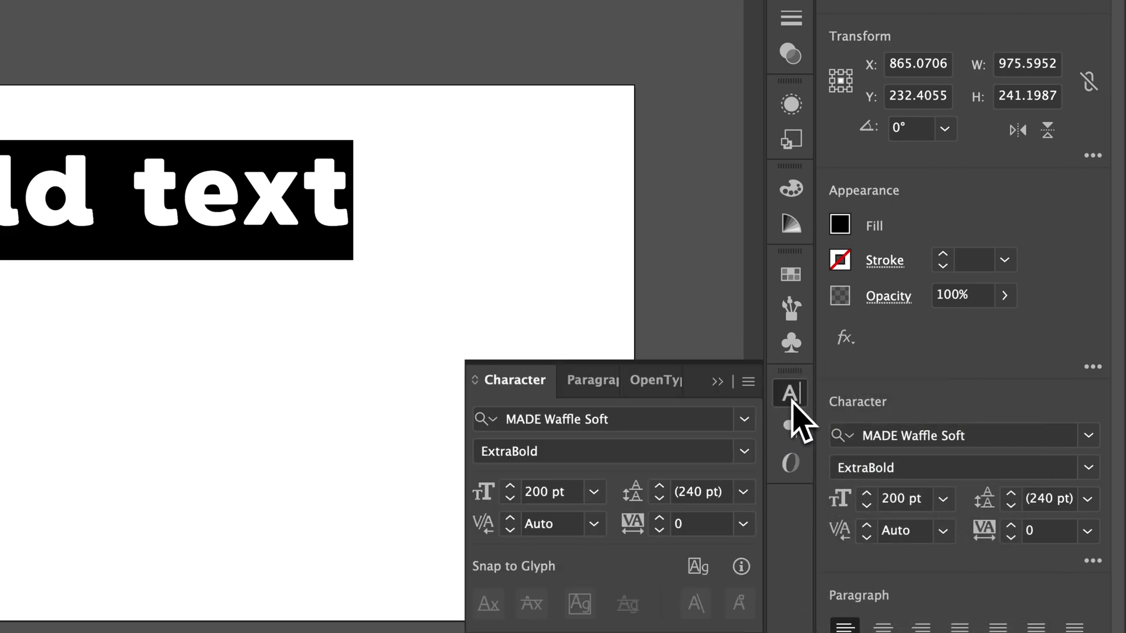
click(792, 422)
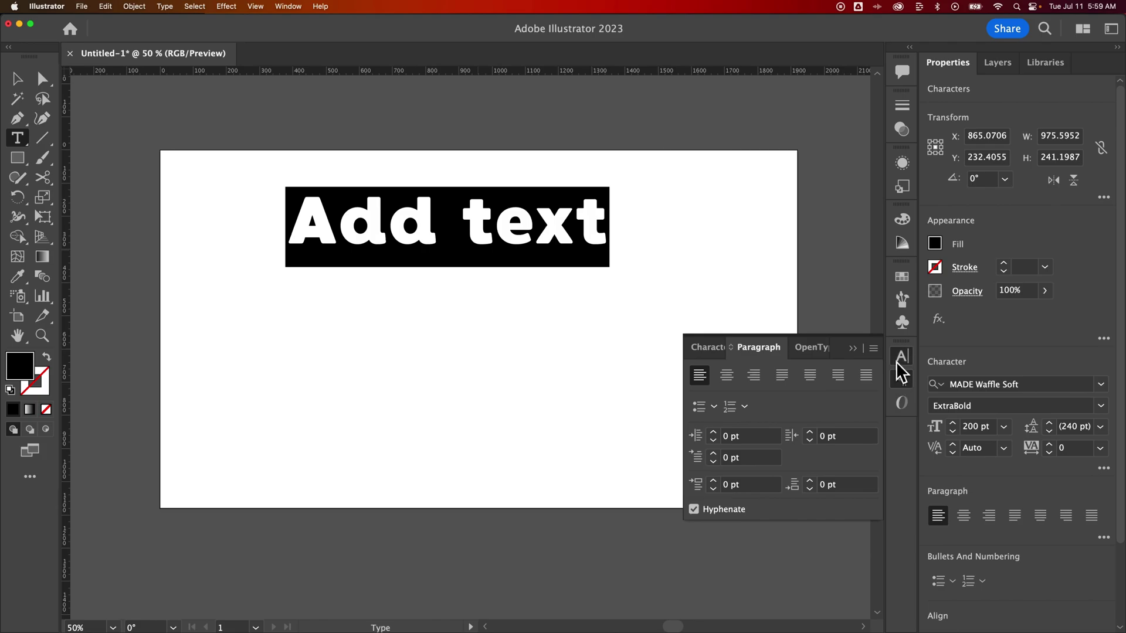
Step: Reveal the Character panel's full options and check rotation and baseline shift at 0
click(897, 361)
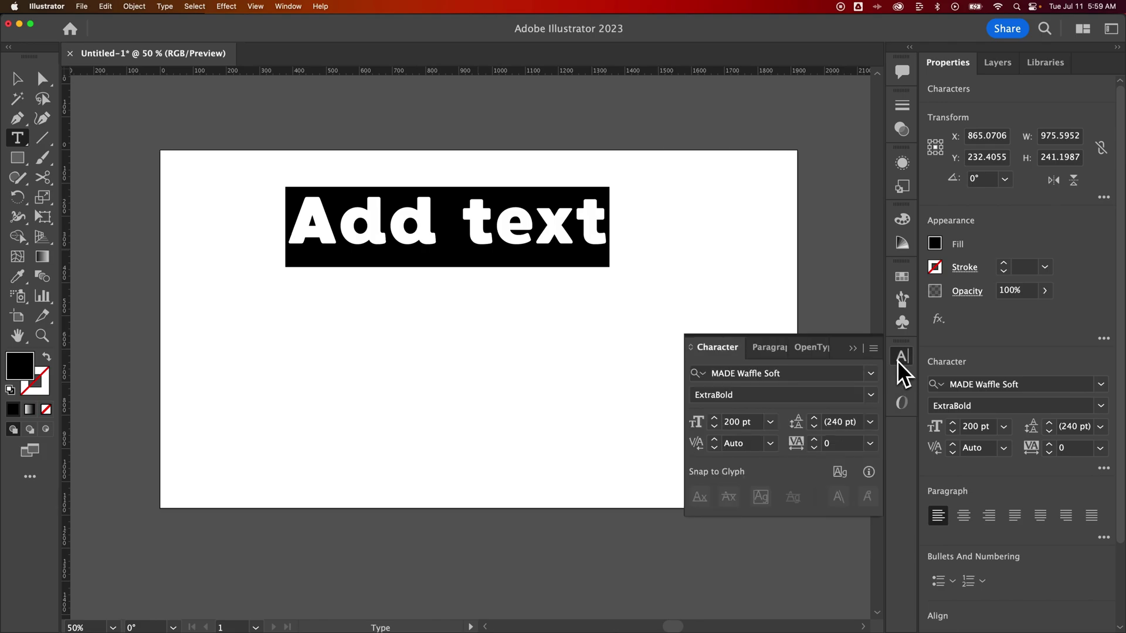
click(873, 348)
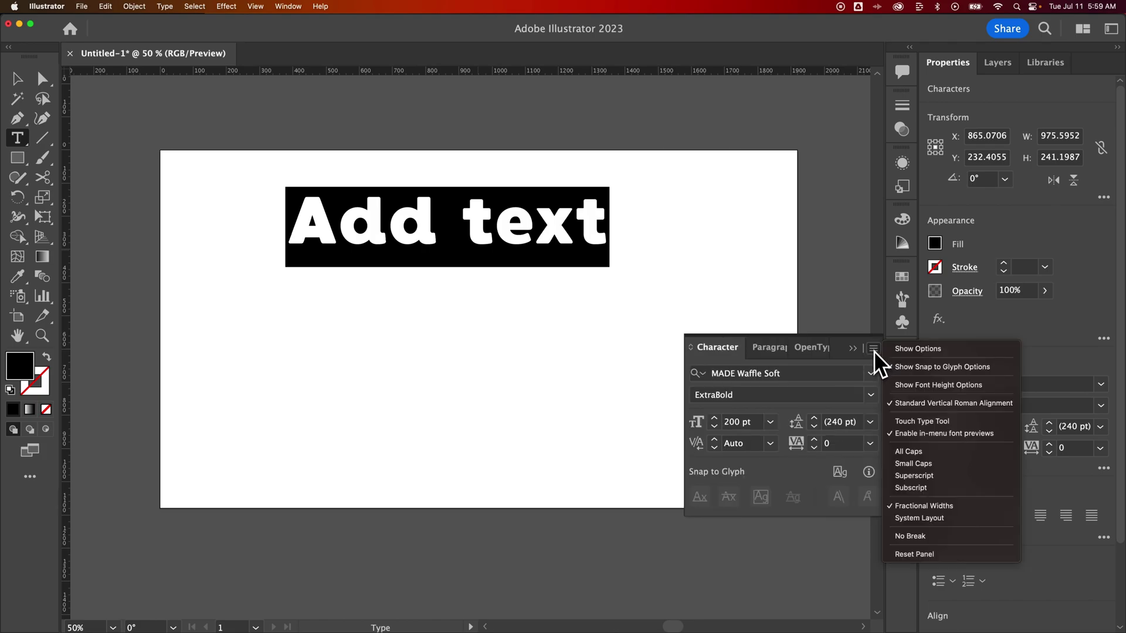
click(914, 350)
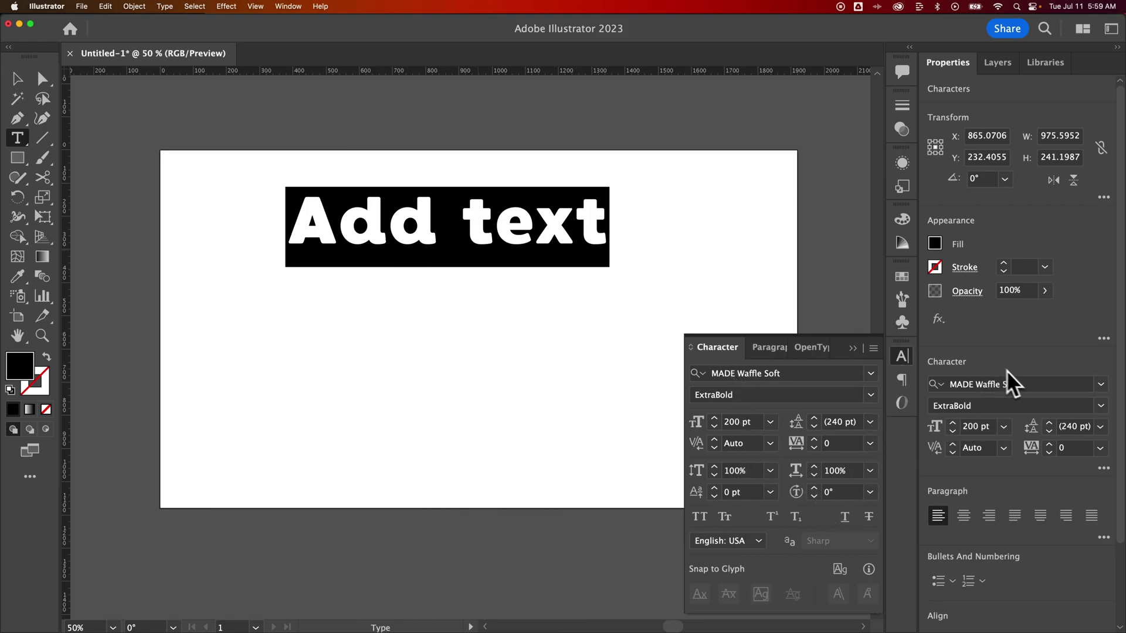
click(874, 351)
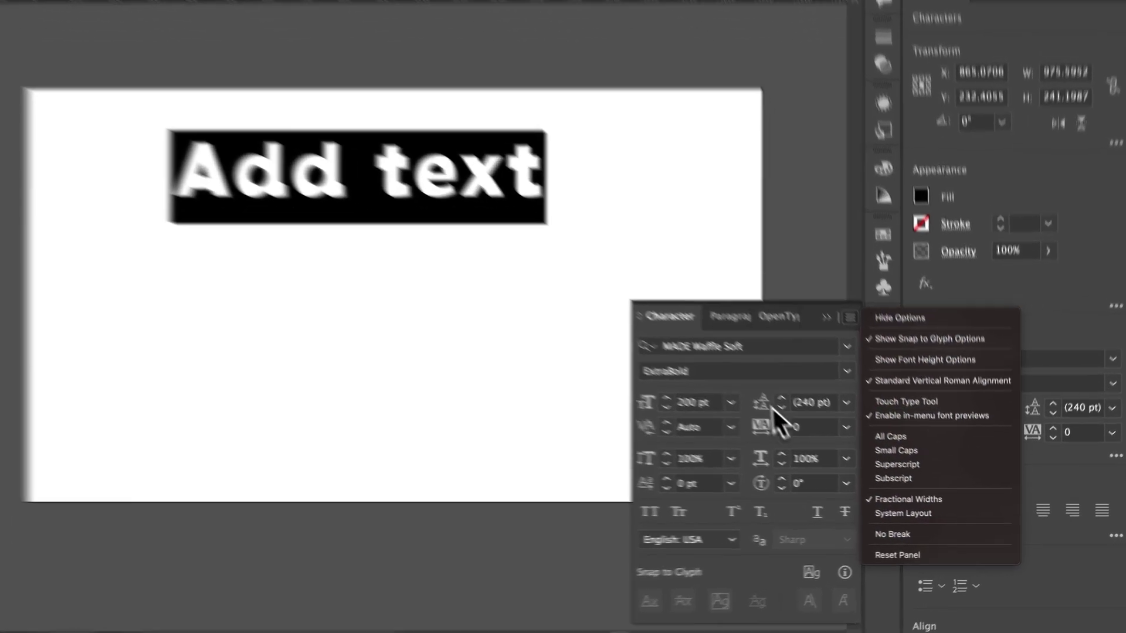
click(785, 428)
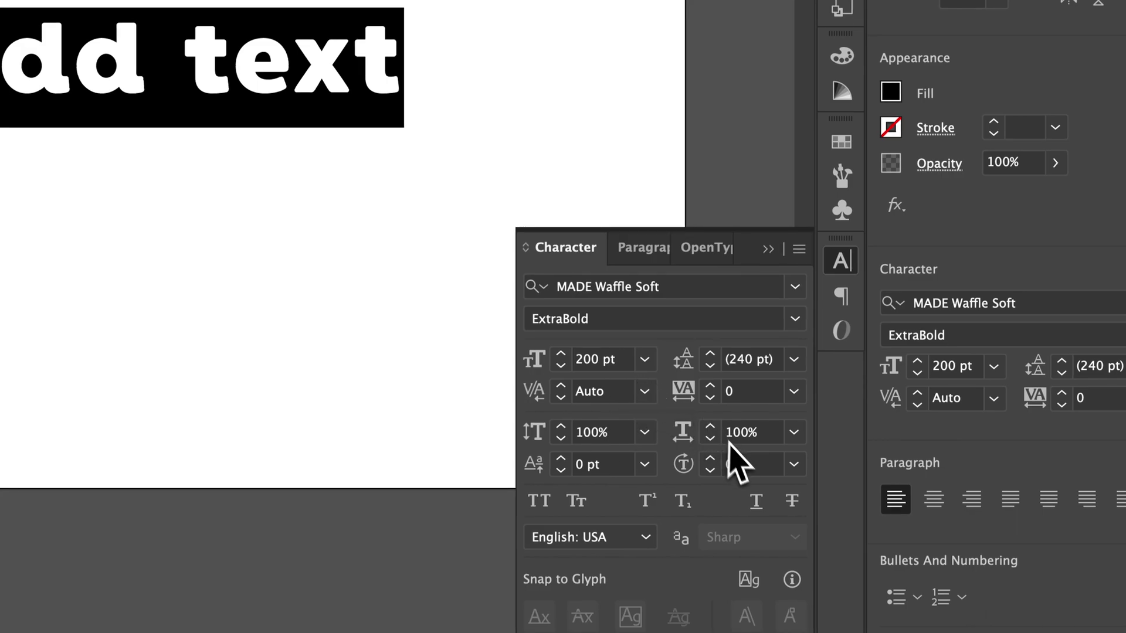
click(736, 463)
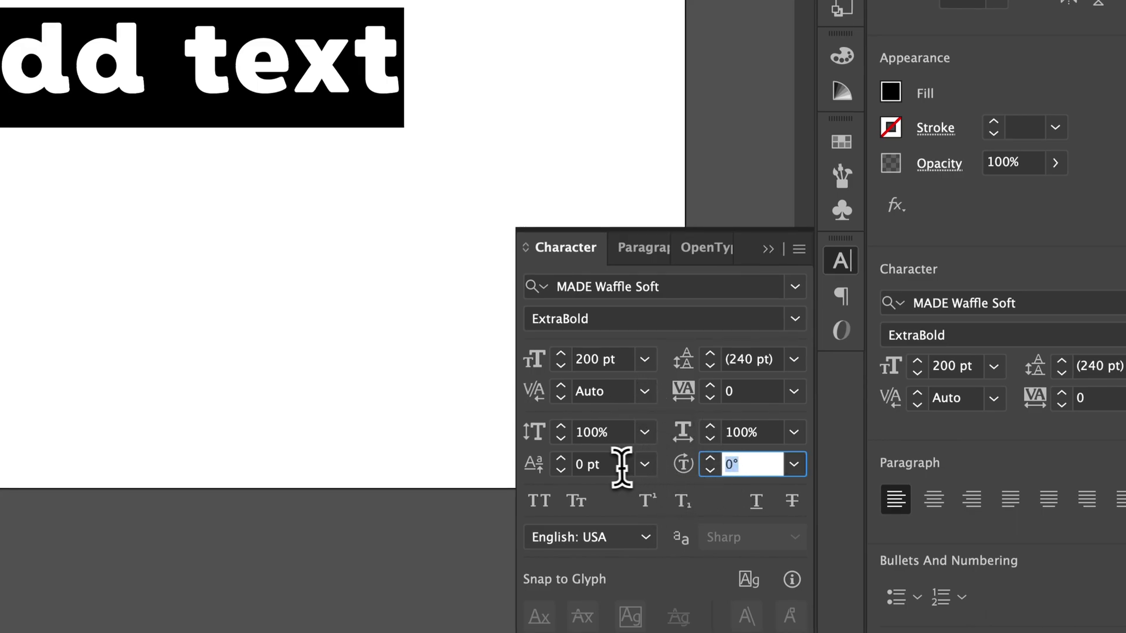
click(621, 466)
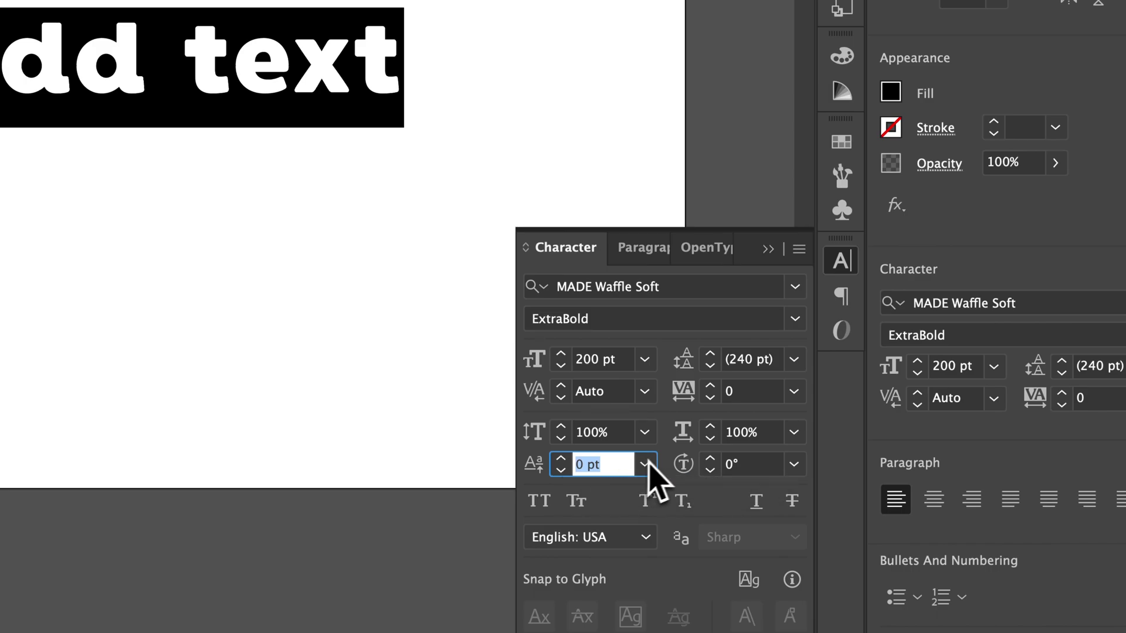
click(628, 248)
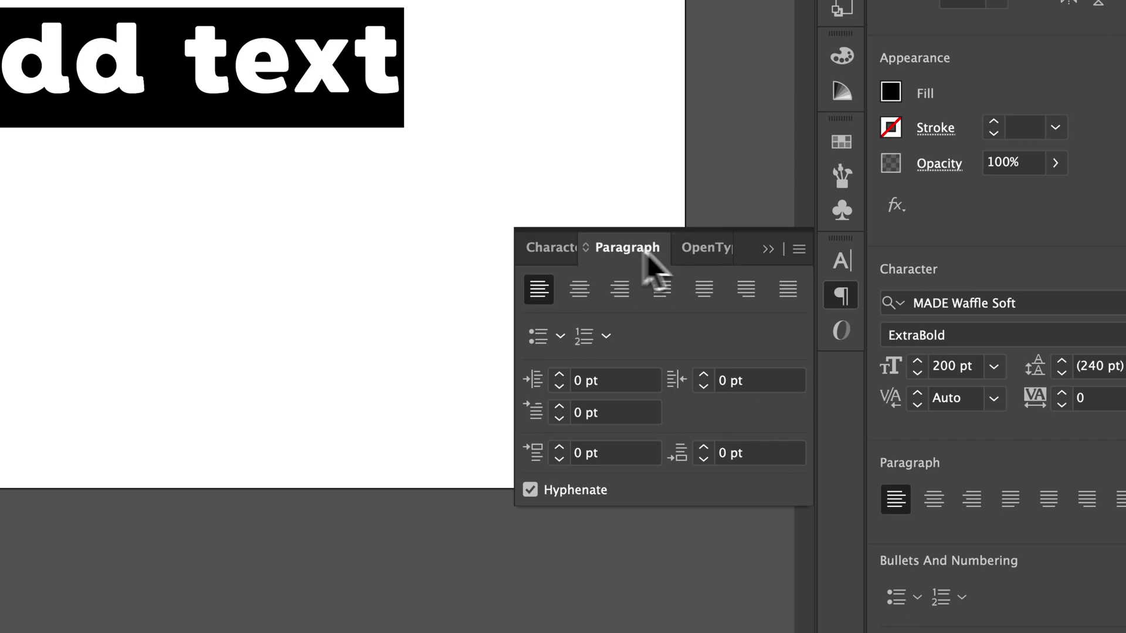
click(798, 248)
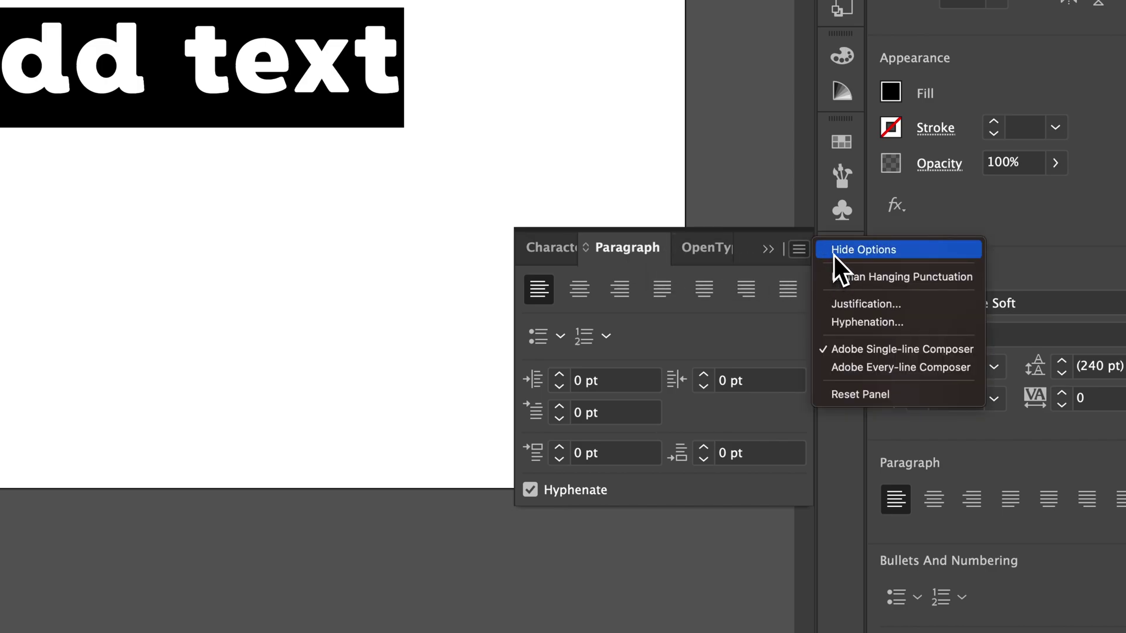
click(799, 249)
click(800, 249)
click(836, 252)
click(800, 249)
click(841, 256)
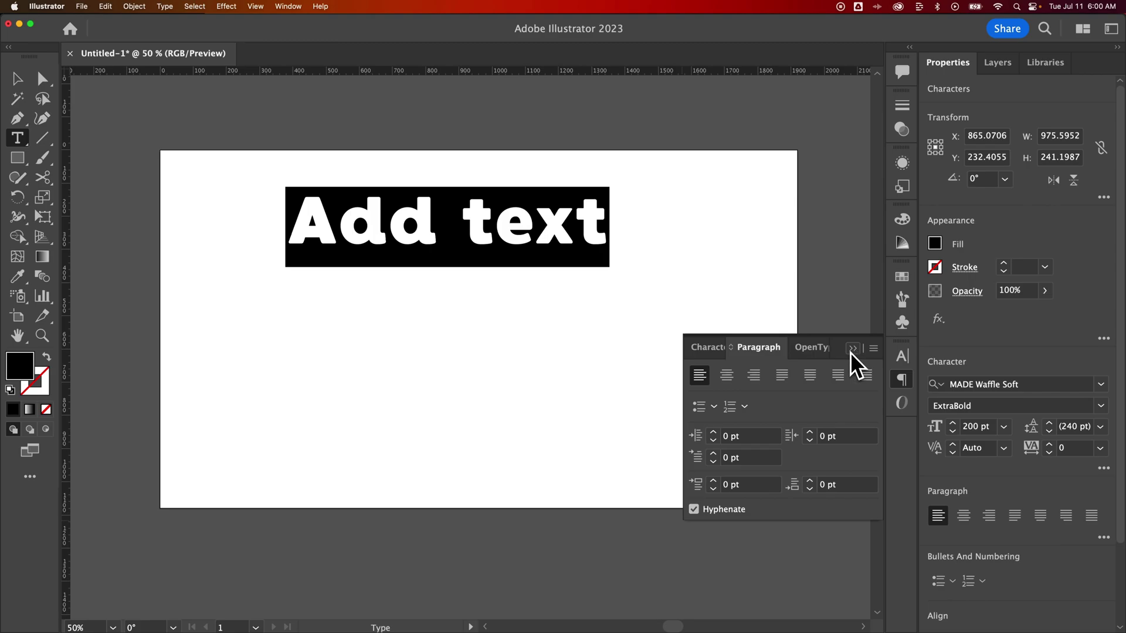
Step: Append the filler word 'asdlkjla' to the end of the Add text heading
click(852, 349)
click(597, 219)
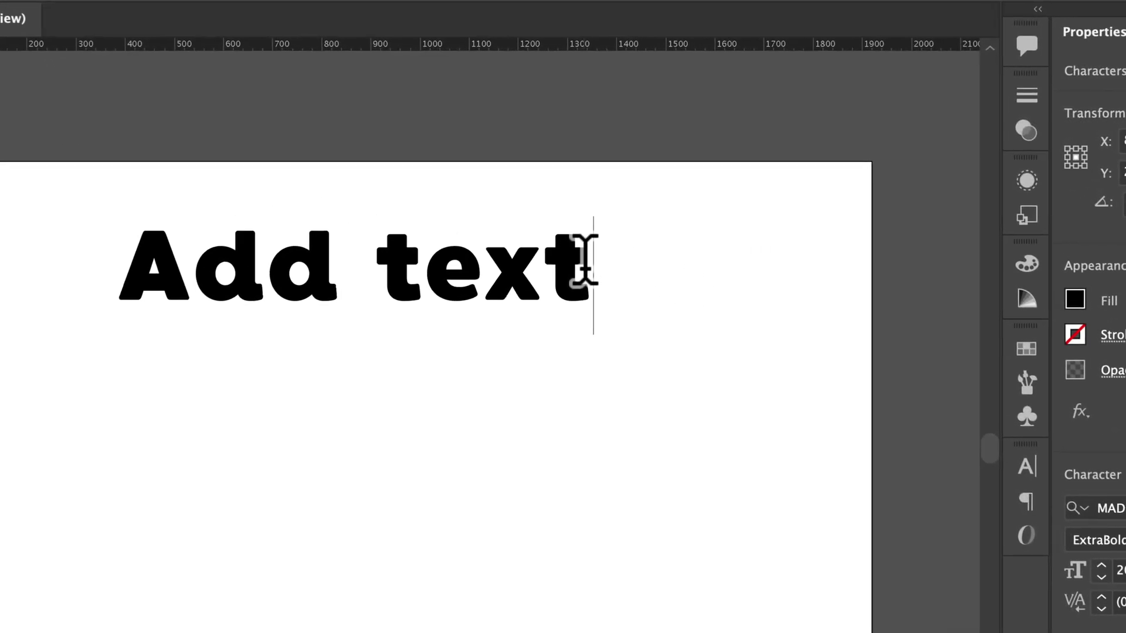
text(asdlkjla)
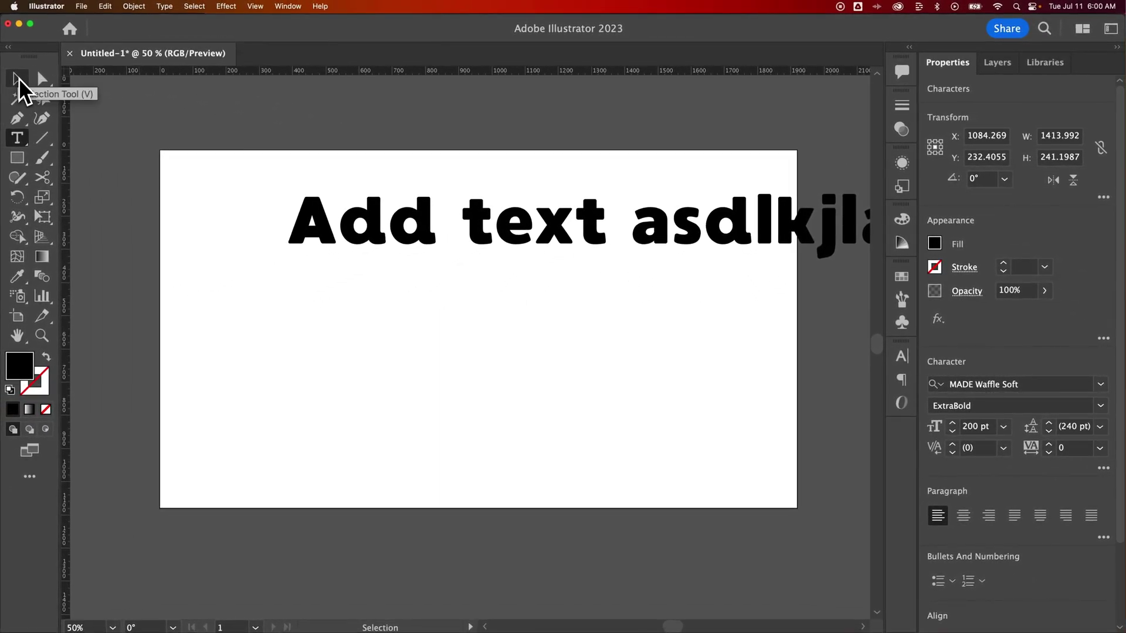
Step: Zoom out to the long heading, then add and remove a line break in it
click(19, 82)
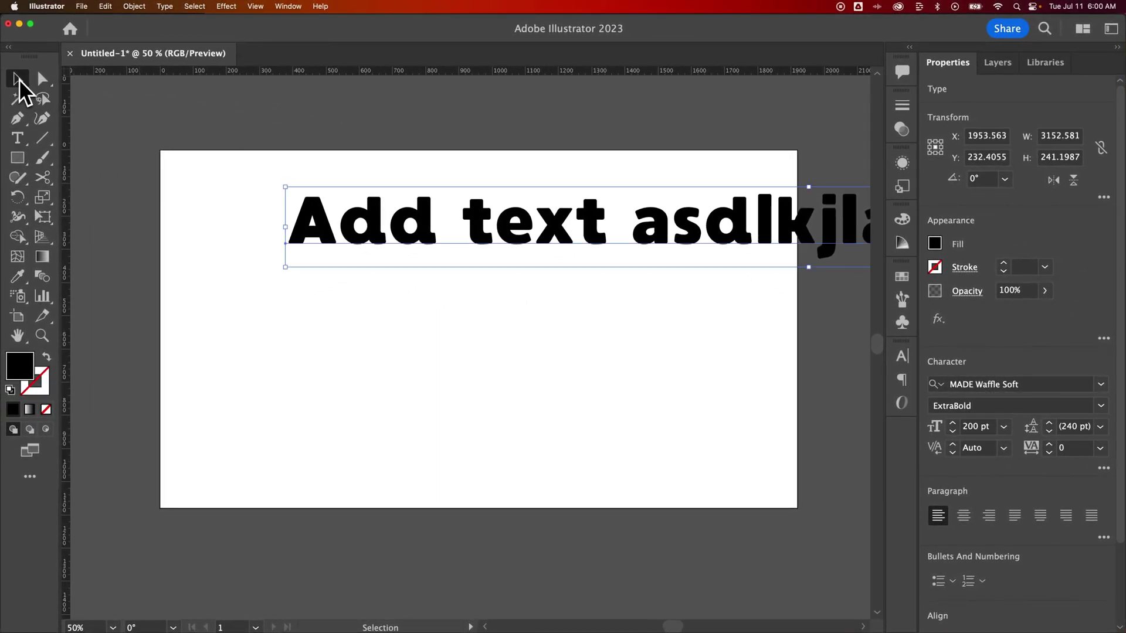
click(550, 137)
key(super+minus)
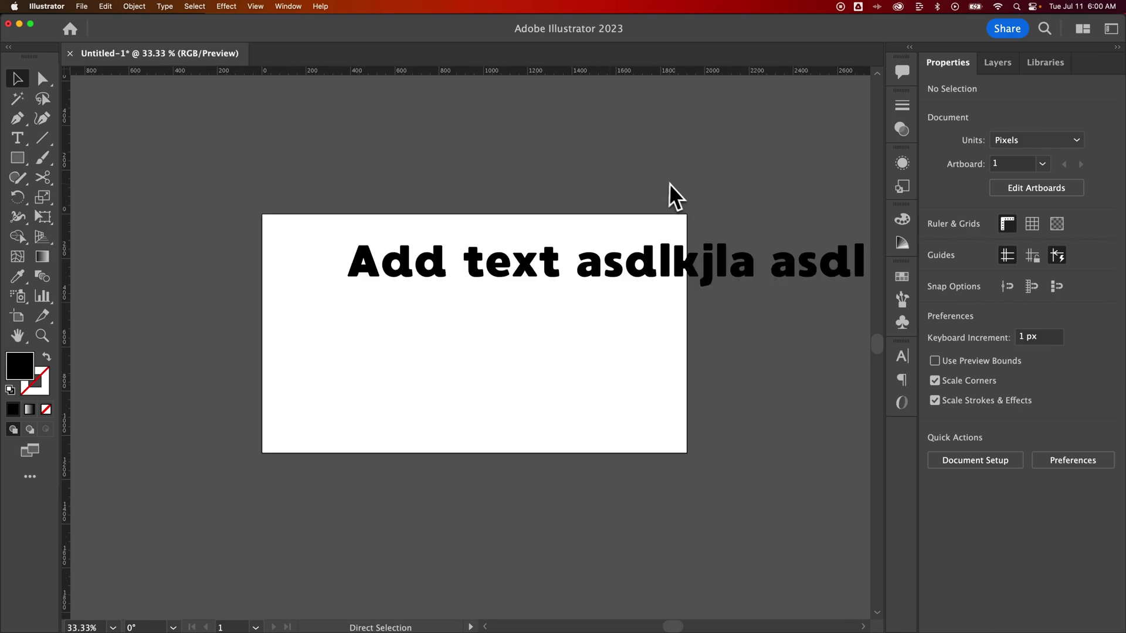
key(super+minus)
drag(709, 208, 573, 243)
click(510, 302)
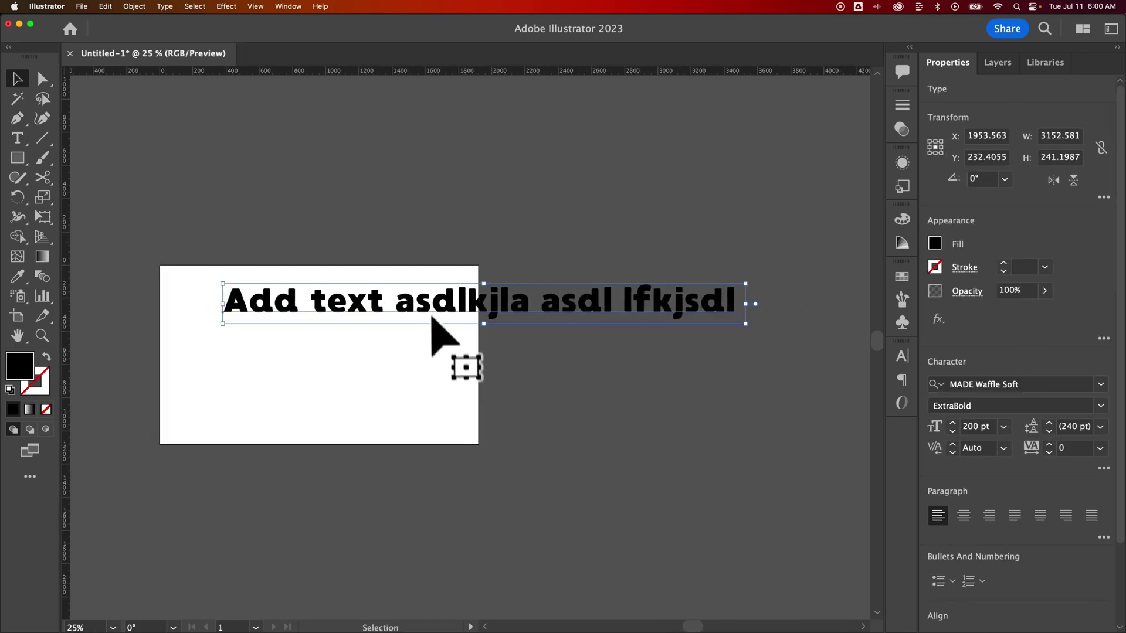
double_click(650, 309)
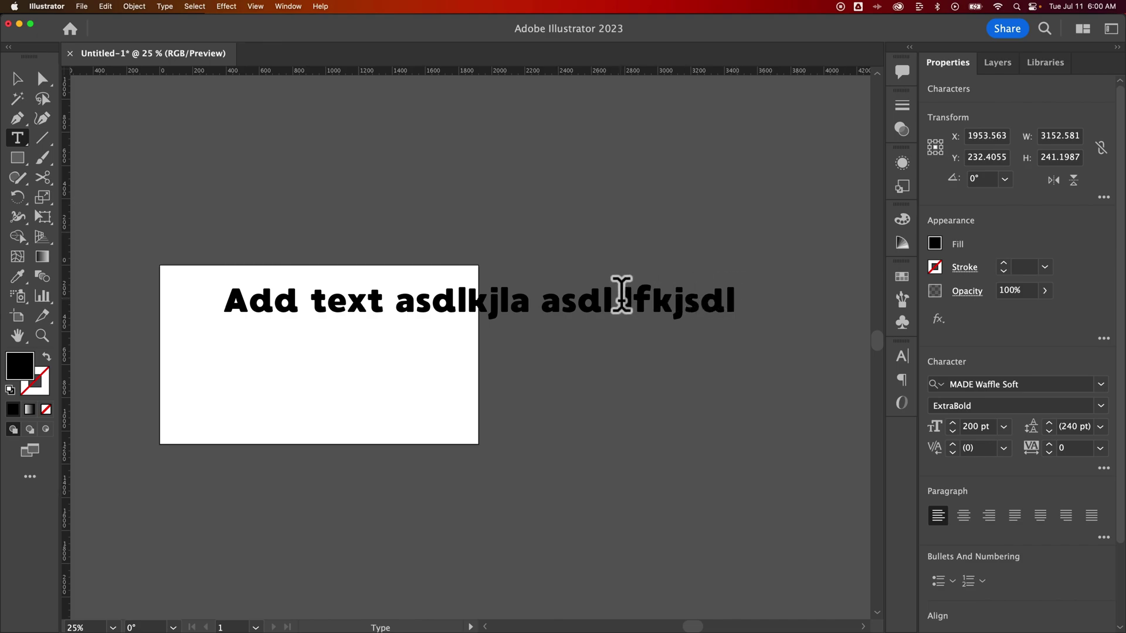
key(Return)
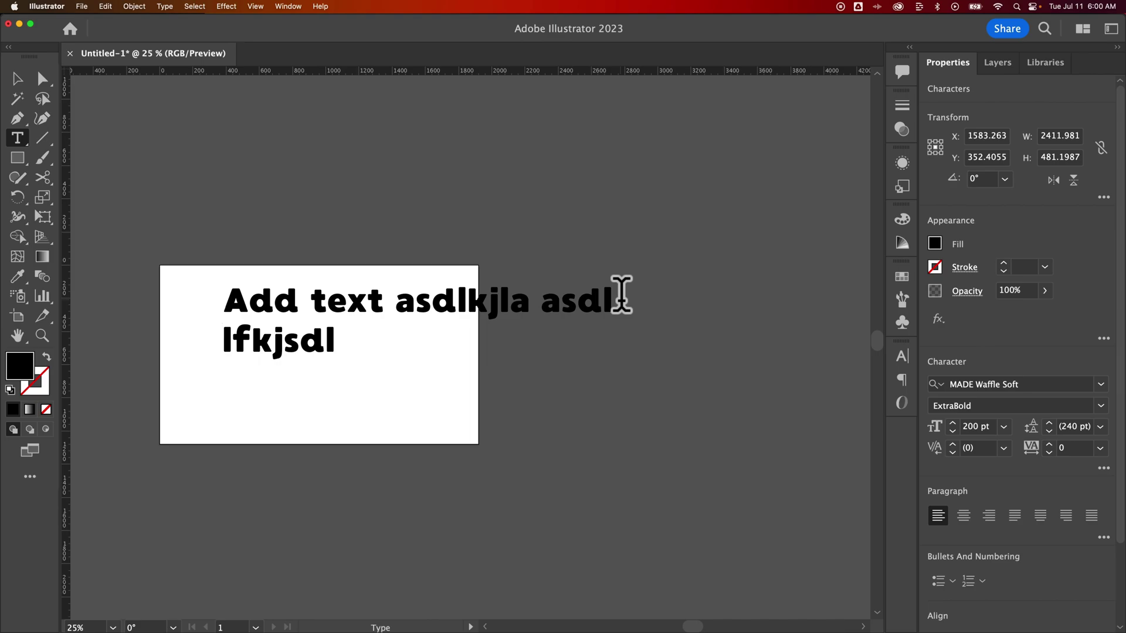
key(BackSpace)
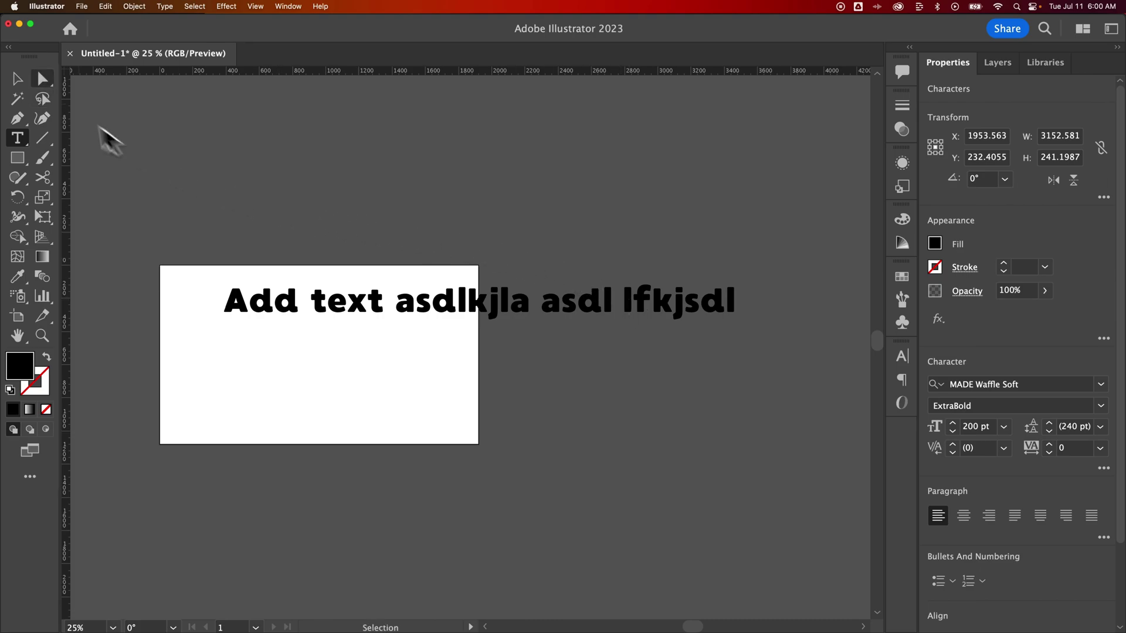
Step: Move the long heading up off the artboard and recenter the view
click(17, 78)
drag(404, 304, 315, 181)
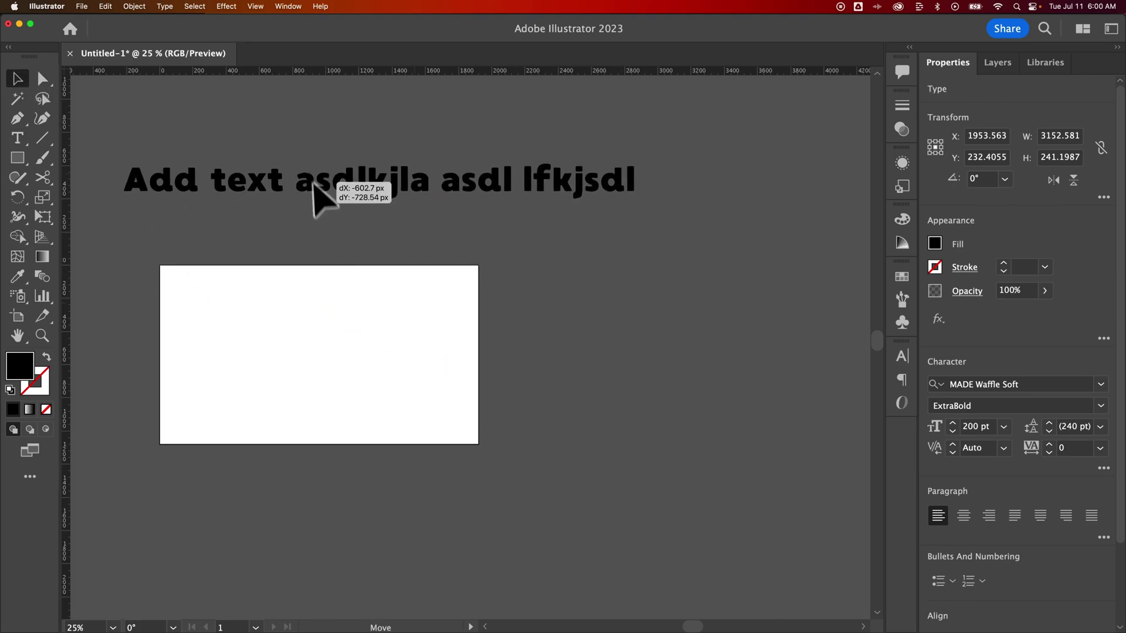
click(218, 317)
key(super+equal)
key(super+equal)
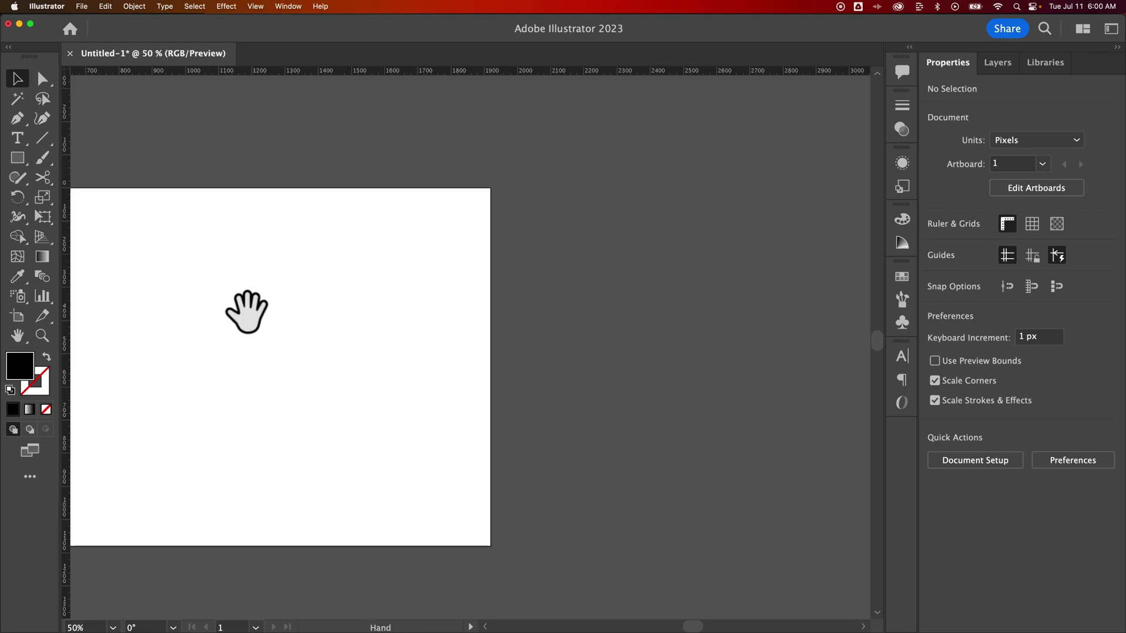
drag(247, 309, 506, 262)
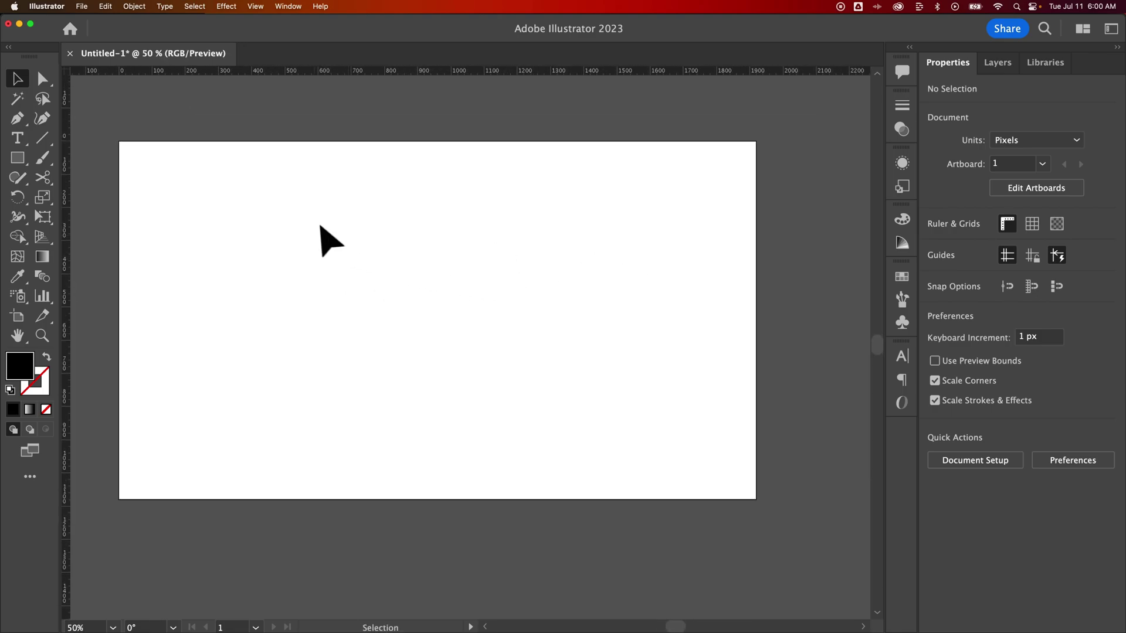
Step: Draw an area-type frame across the artboard, filled with Lorem ipsum text
key(t)
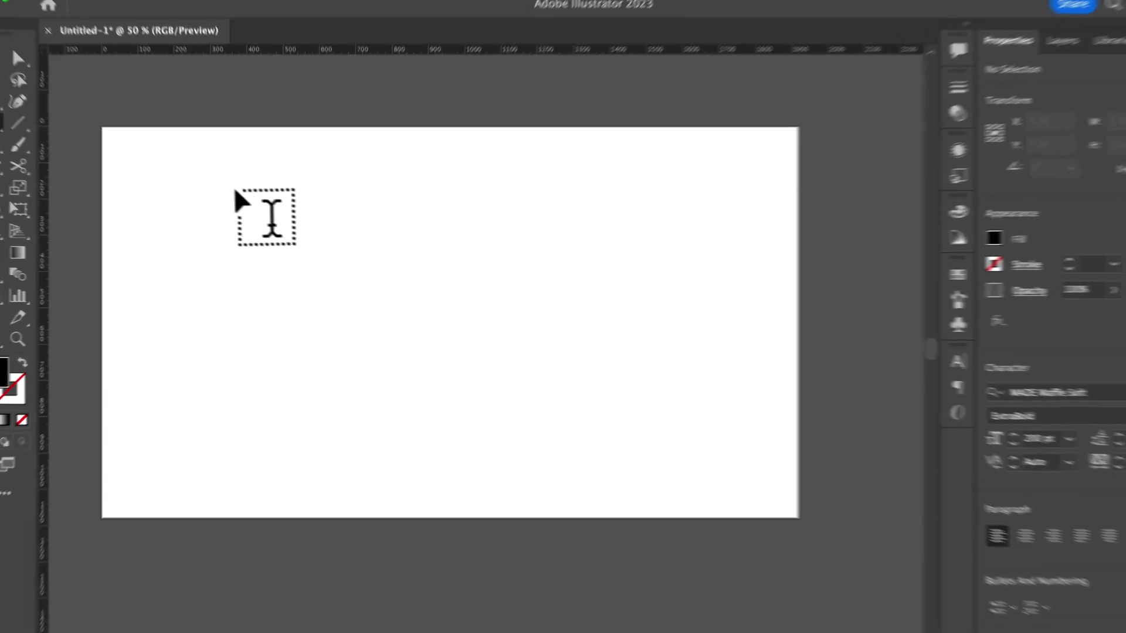
drag(226, 187, 706, 486)
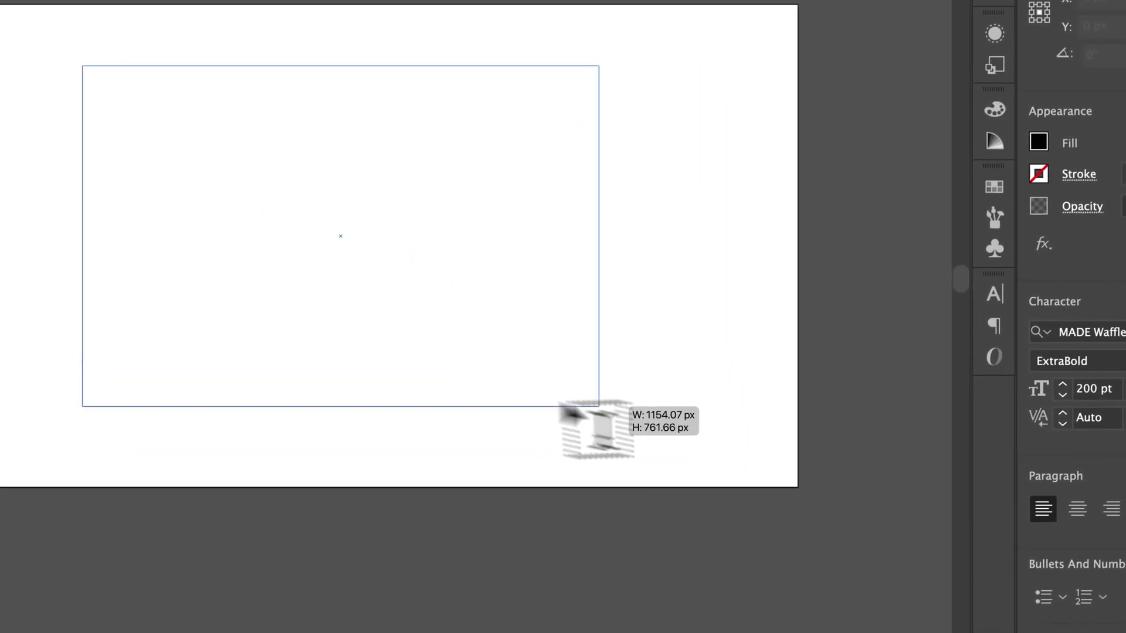
drag(599, 407, 679, 416)
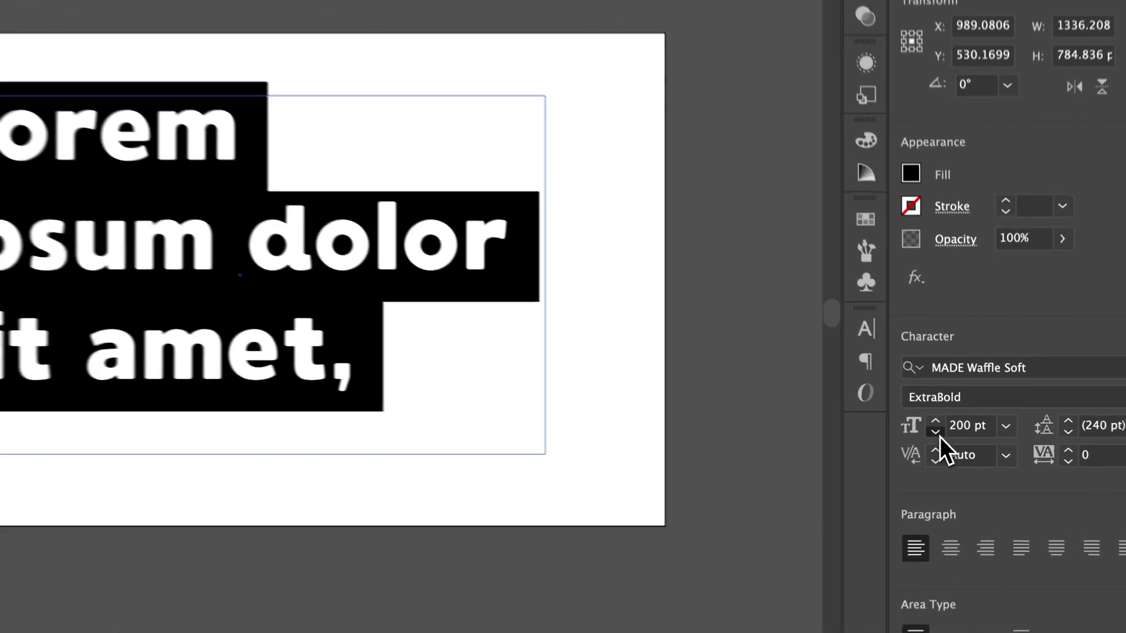
Step: Lower the Lorem ipsum font size and fill the frame via Type > Fill With Placeholder Text
click(952, 432)
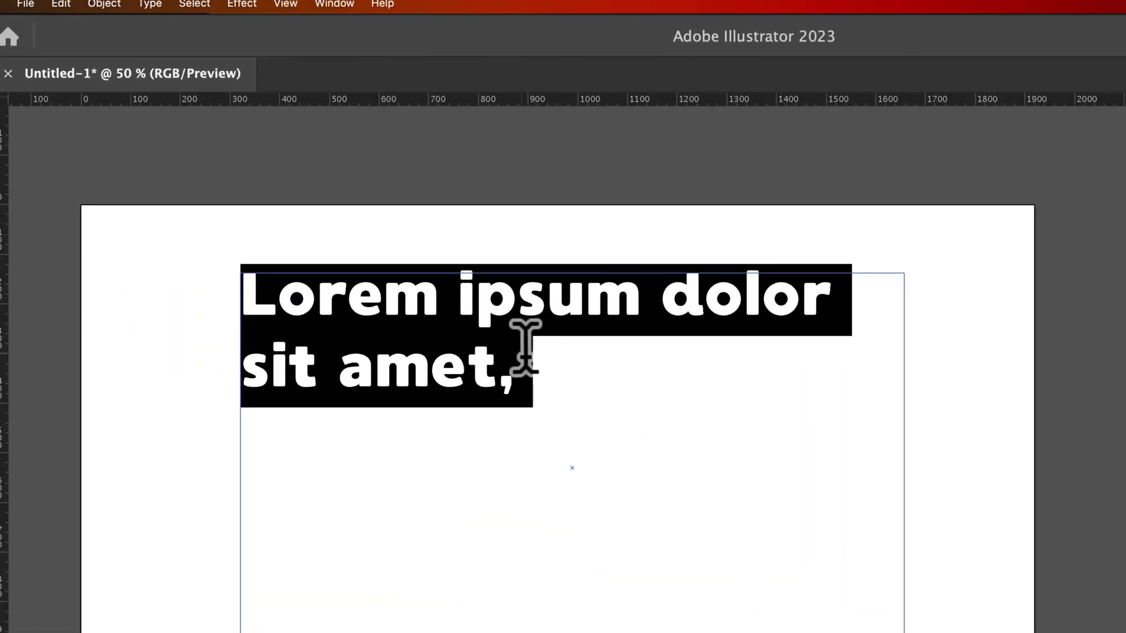
click(252, 291)
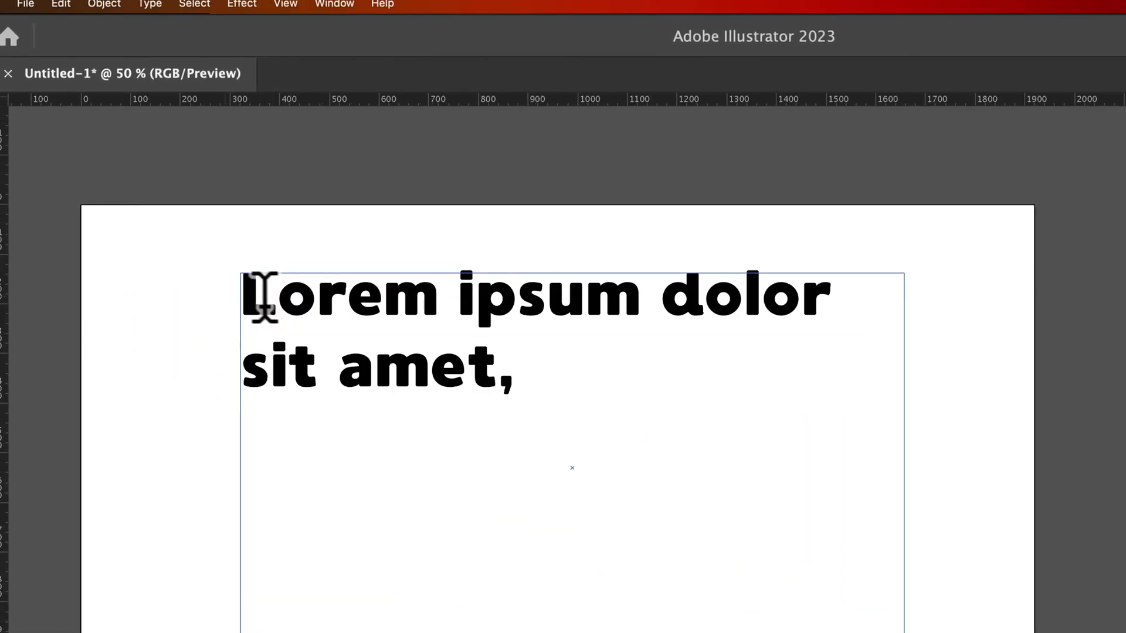
drag(244, 289, 560, 384)
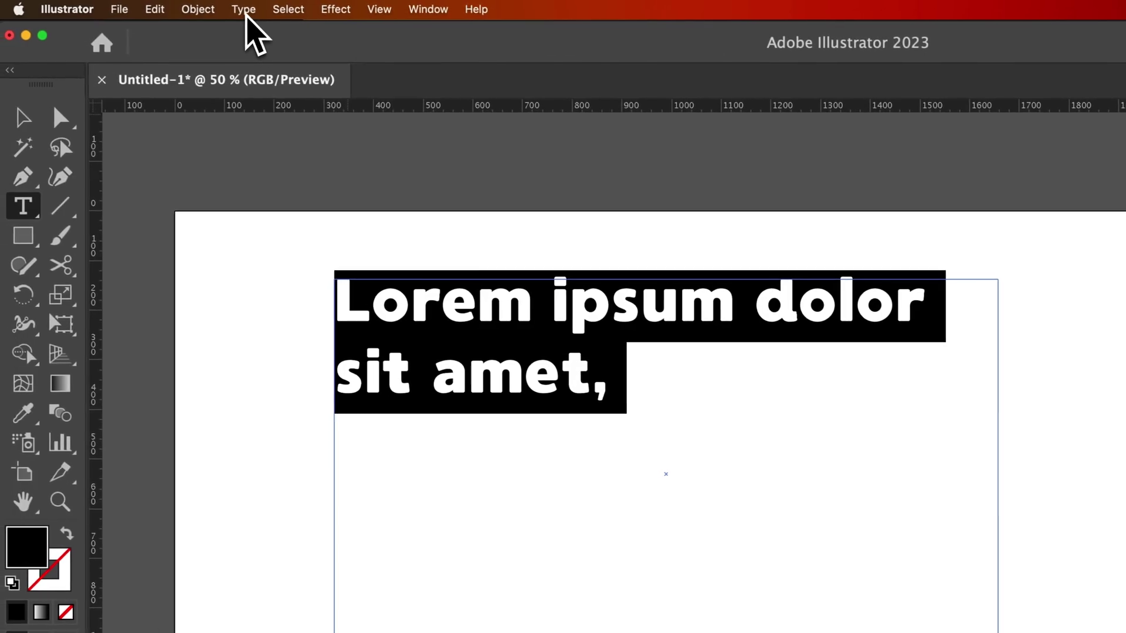
click(245, 11)
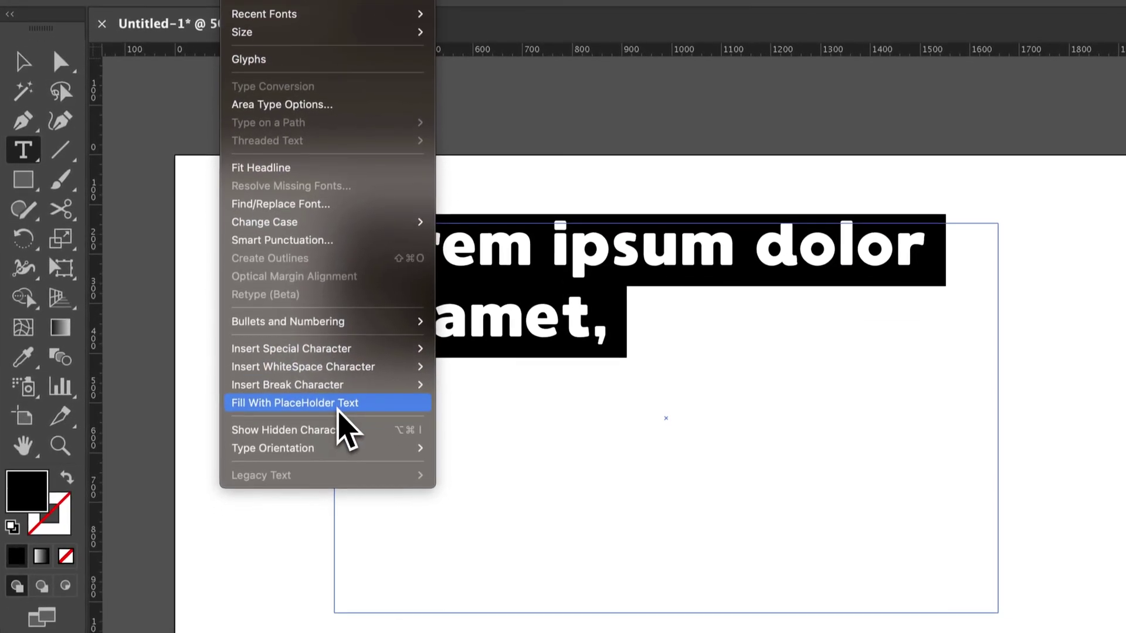
click(340, 405)
click(625, 377)
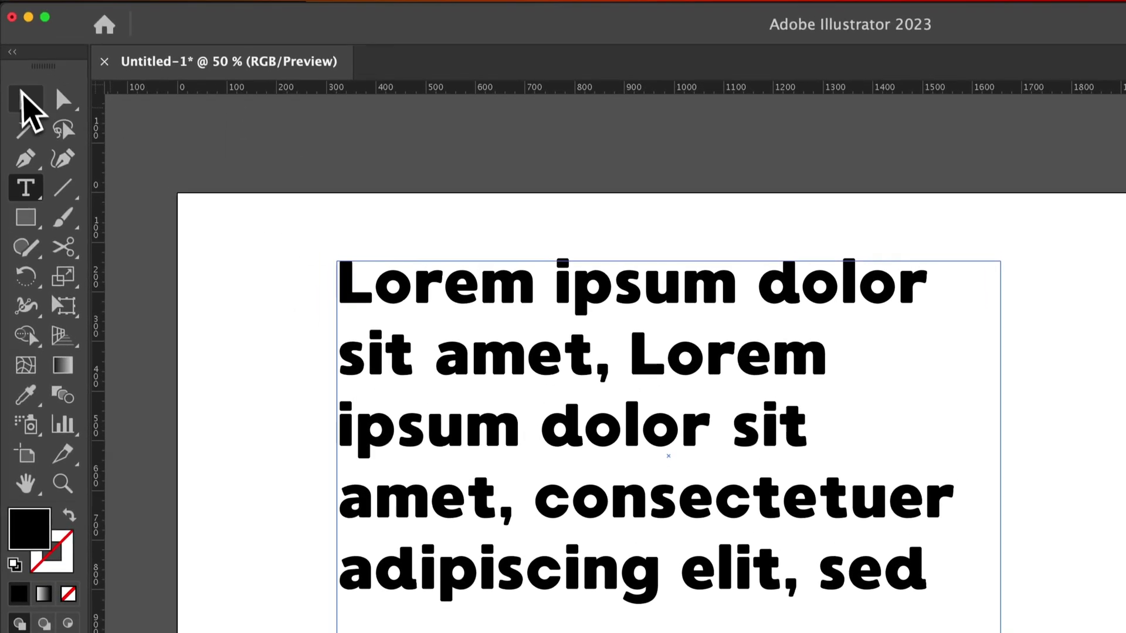
Step: Shift the text box left and enlarge it to about 1485 × 881 so the text reflows
click(24, 98)
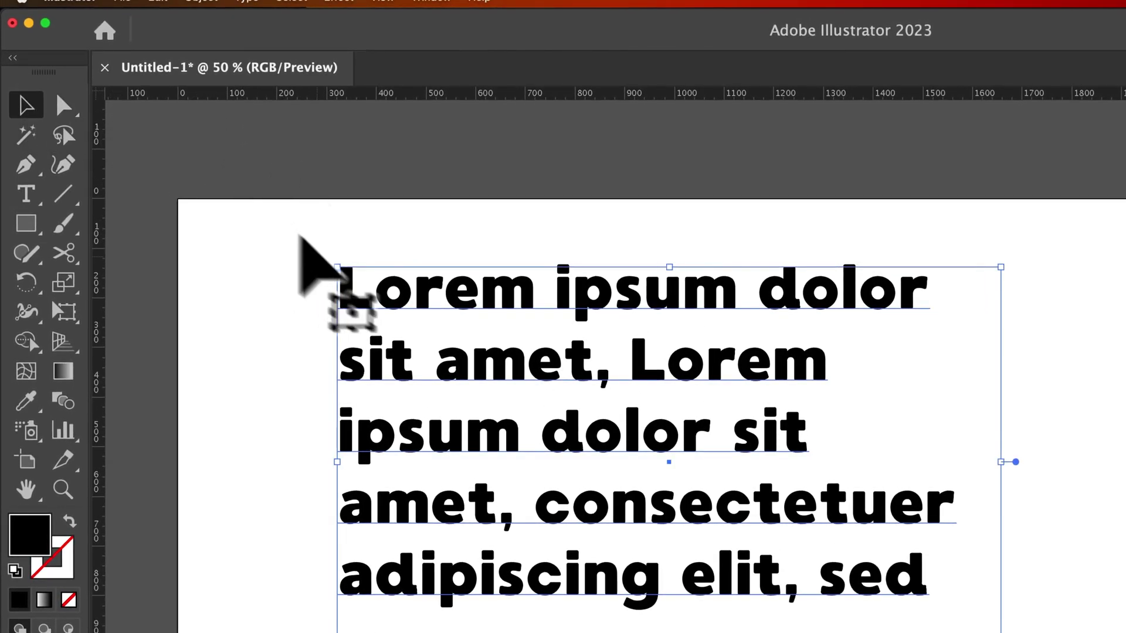
drag(456, 287, 432, 293)
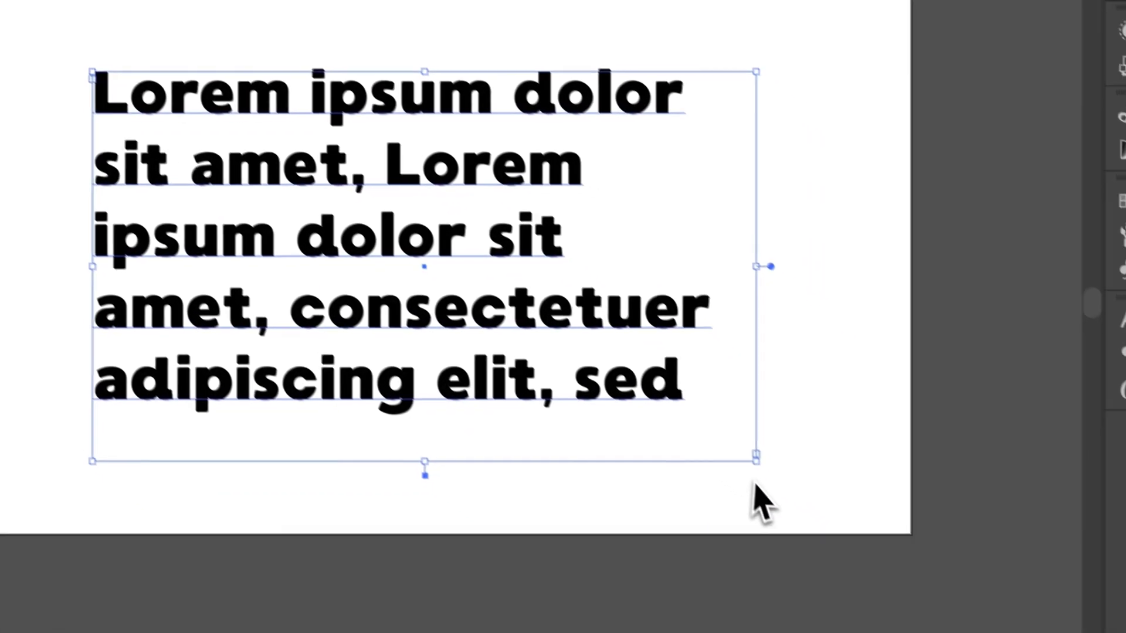
drag(753, 456, 400, 245)
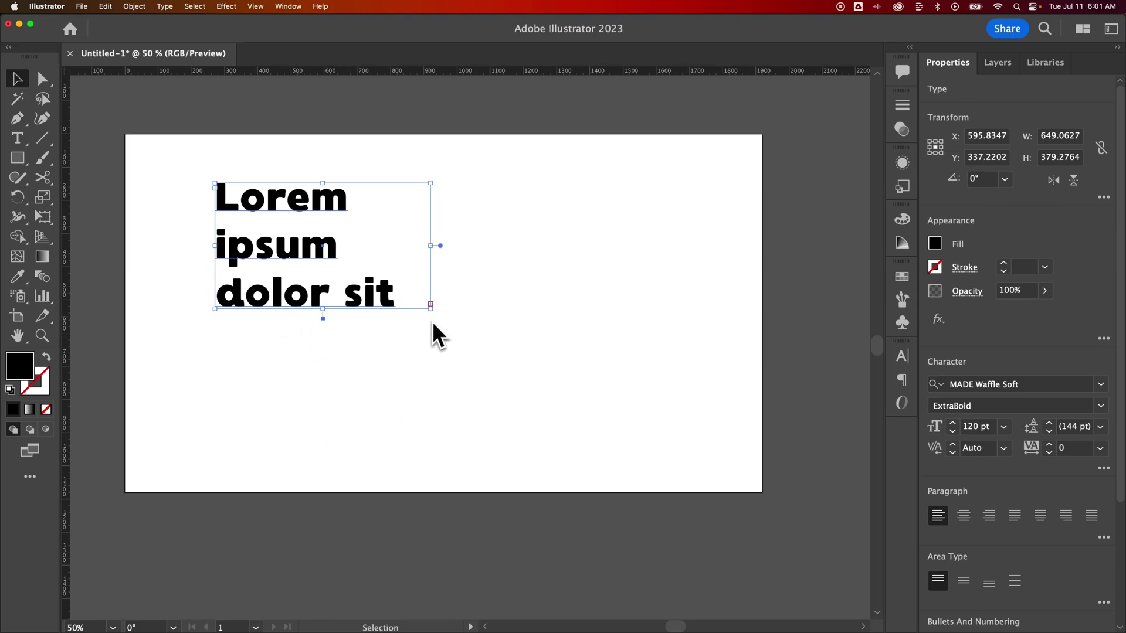
drag(432, 310, 708, 474)
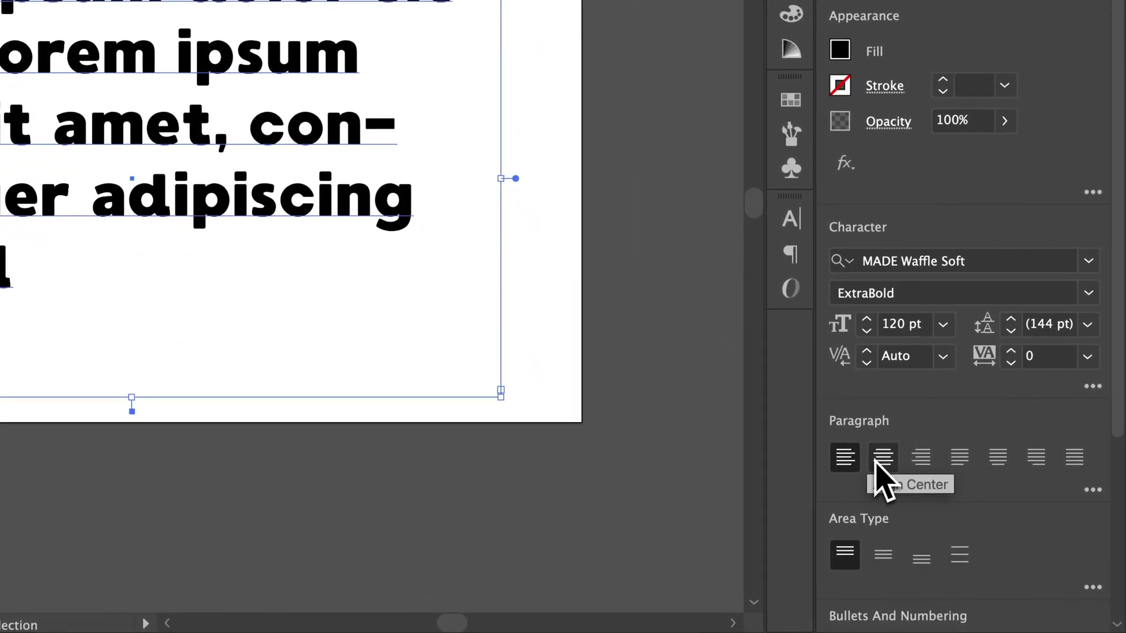
click(877, 461)
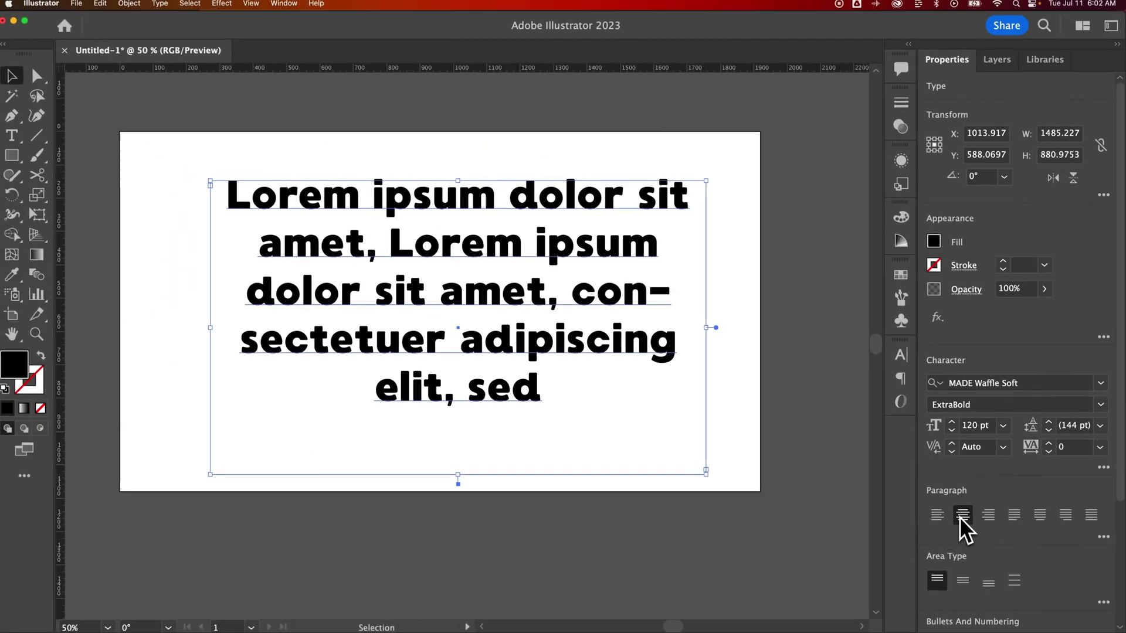
click(987, 516)
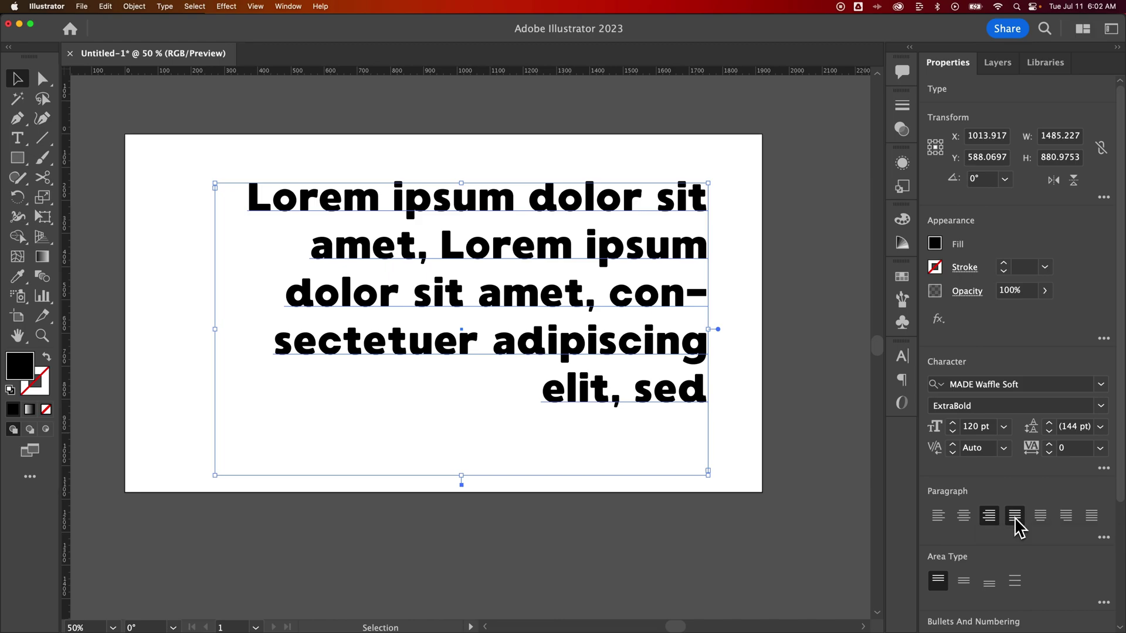
click(1014, 515)
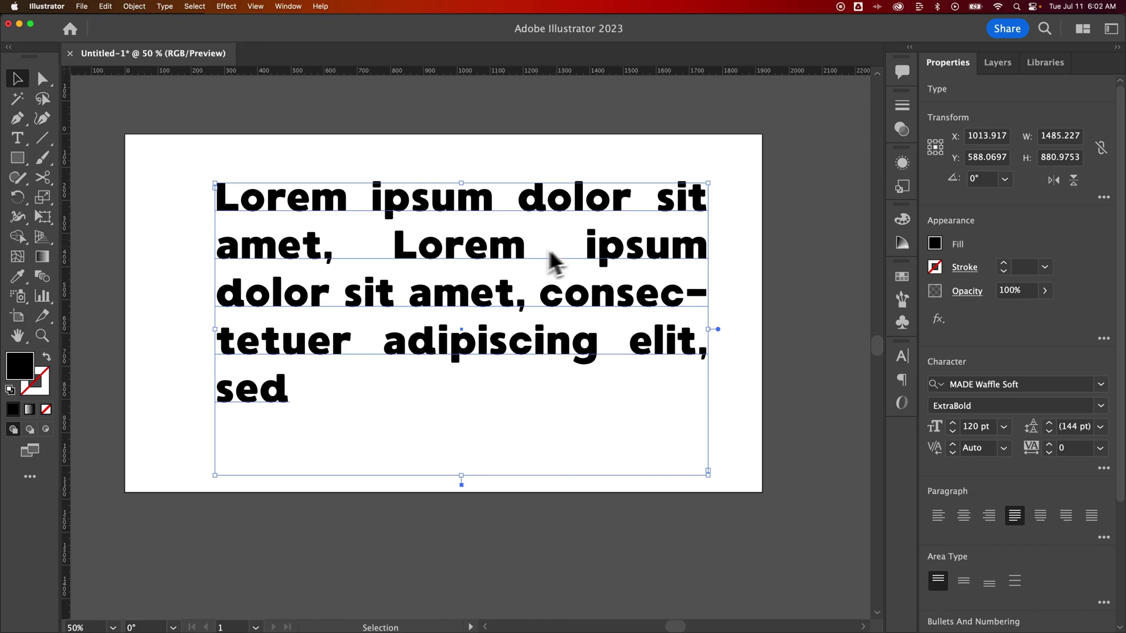
Step: Left-align the paragraph, try several leading values and settle on 120 pt, then test frame widths
click(949, 521)
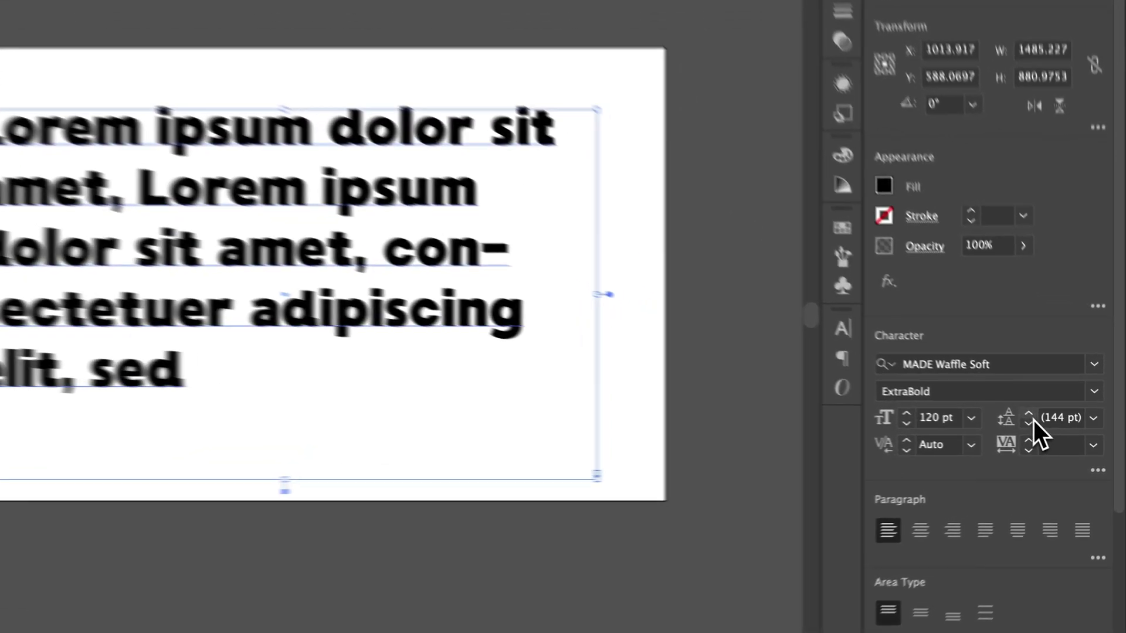
click(1050, 423)
click(1050, 423)
click(1049, 424)
click(1049, 423)
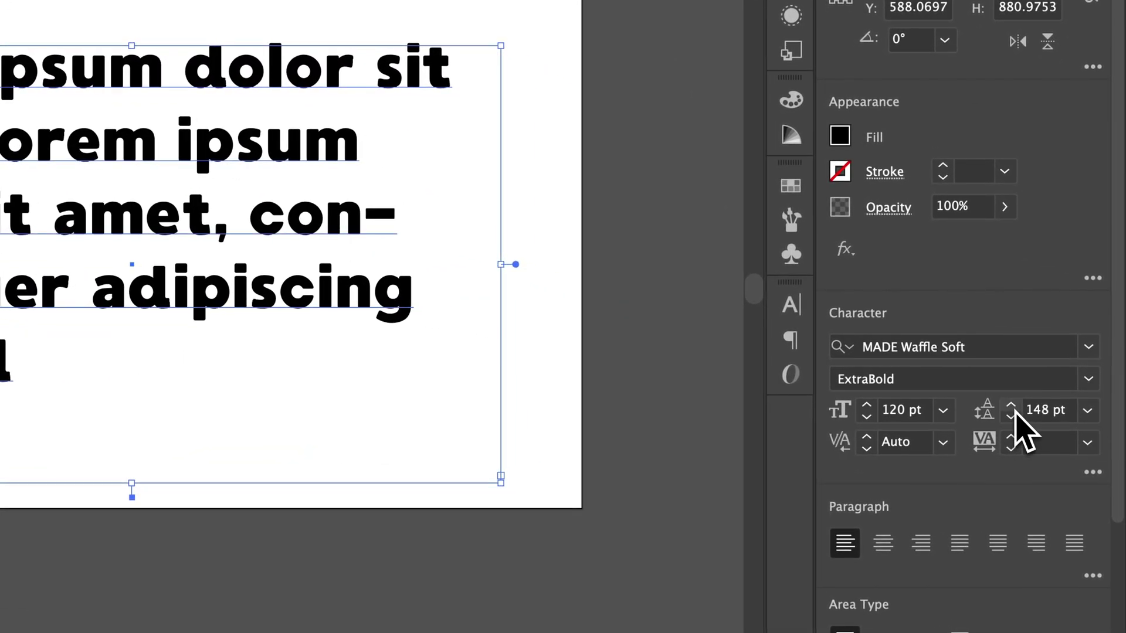
shift+click(1010, 406)
shift+click(1010, 406)
shift+click(1010, 406)
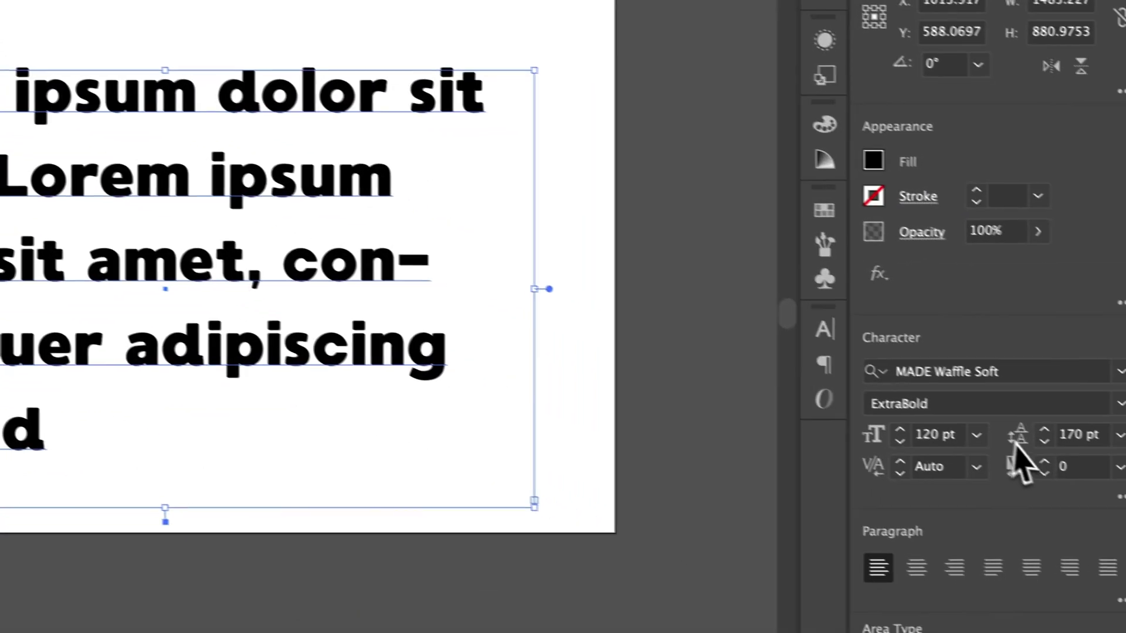
shift+click(1044, 440)
shift+click(1044, 439)
shift+click(1043, 440)
shift+click(1043, 439)
shift+click(1043, 439)
shift+click(1043, 440)
shift+click(1043, 440)
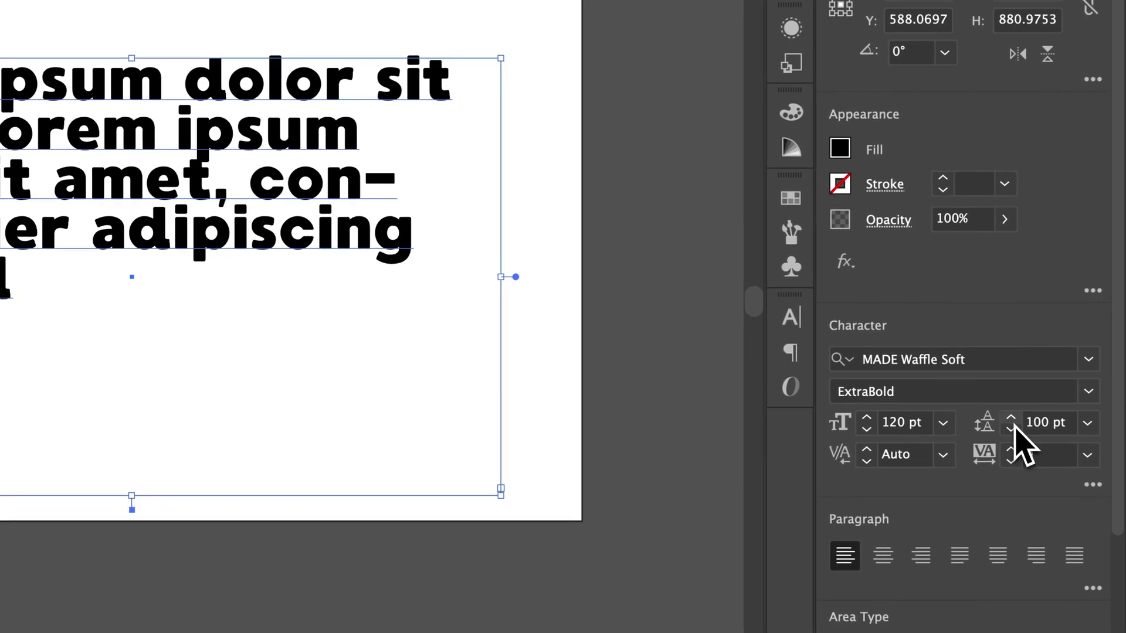
shift+click(1012, 419)
shift+click(1012, 419)
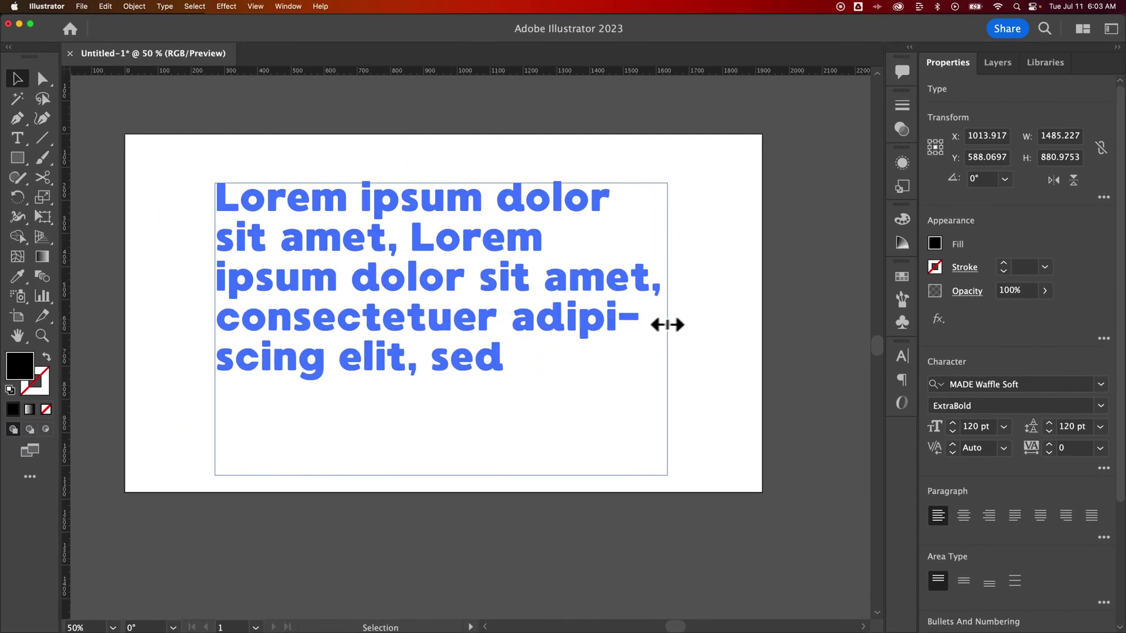
drag(668, 325, 710, 321)
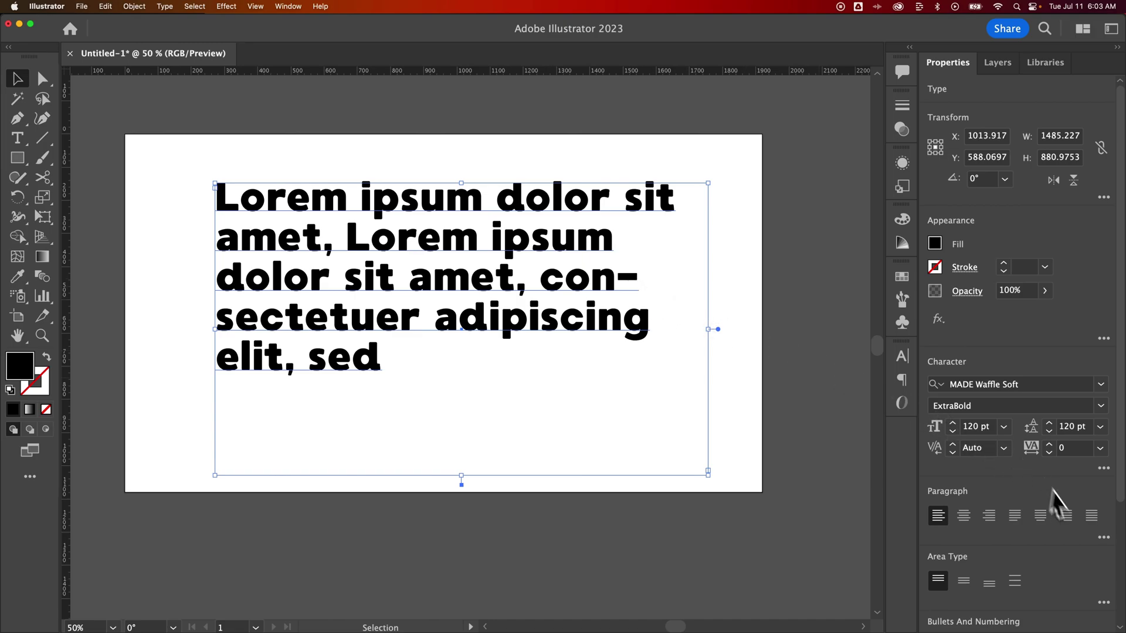
Step: Uncheck Hyphenate in the Paragraph panel's extra options so 'consectetuer' stays whole
click(1103, 537)
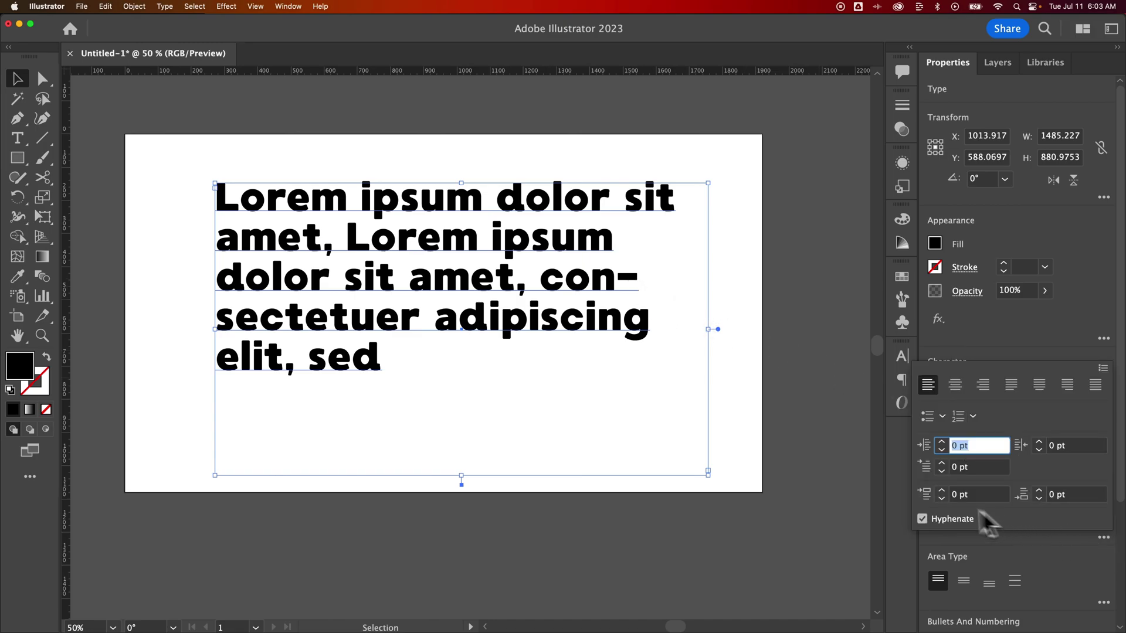
click(922, 519)
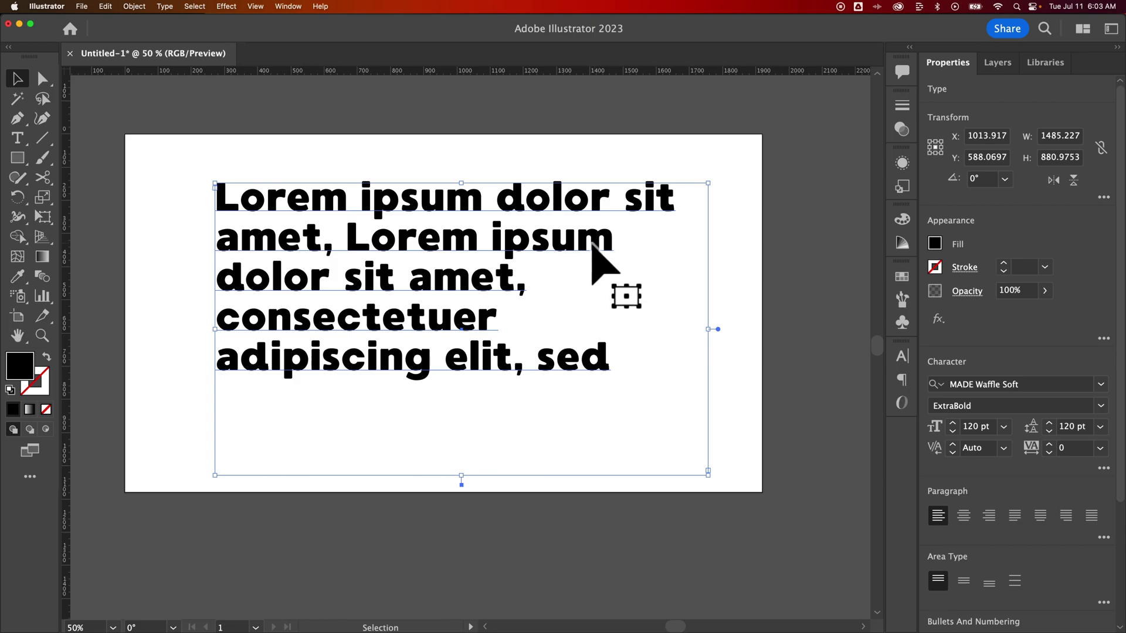
Step: Pan the canvas down to show the artboard top and bring up the Type menu
key(space)
drag(460, 157, 490, 206)
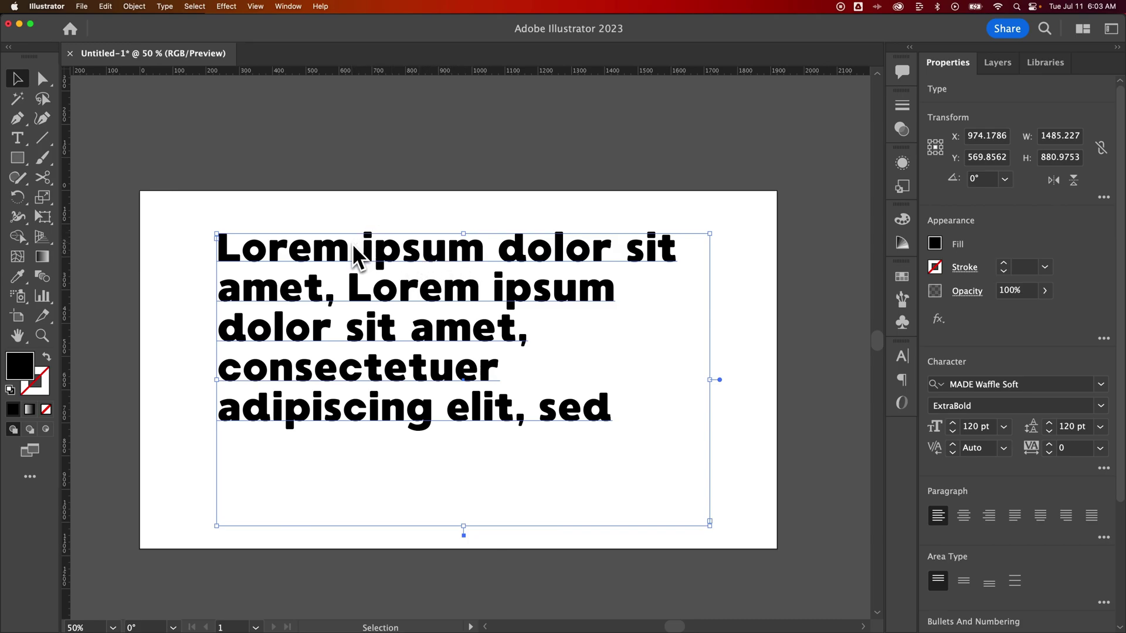
click(165, 7)
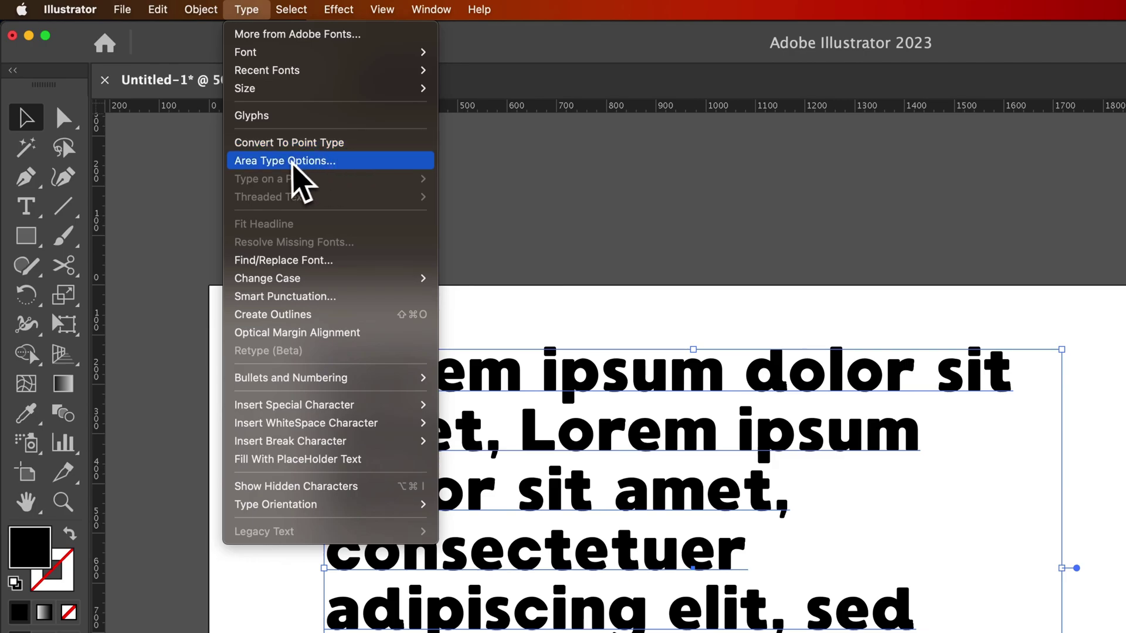
Step: Open Area Type Options for the 1485 × 881 frame and review its single row and column
click(287, 162)
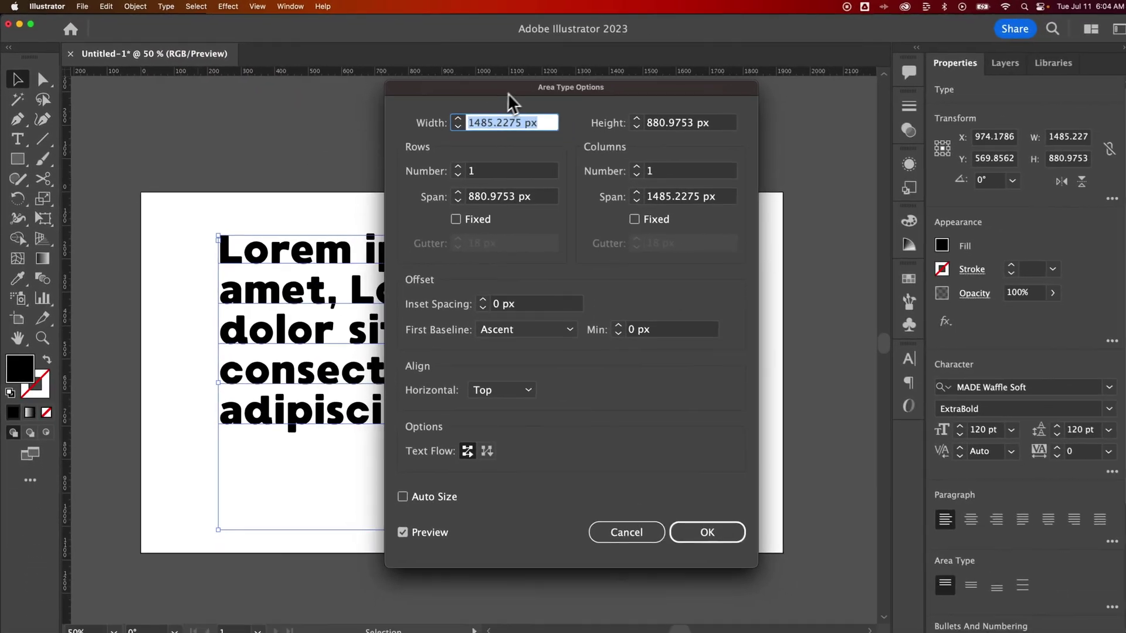
drag(508, 92, 653, 79)
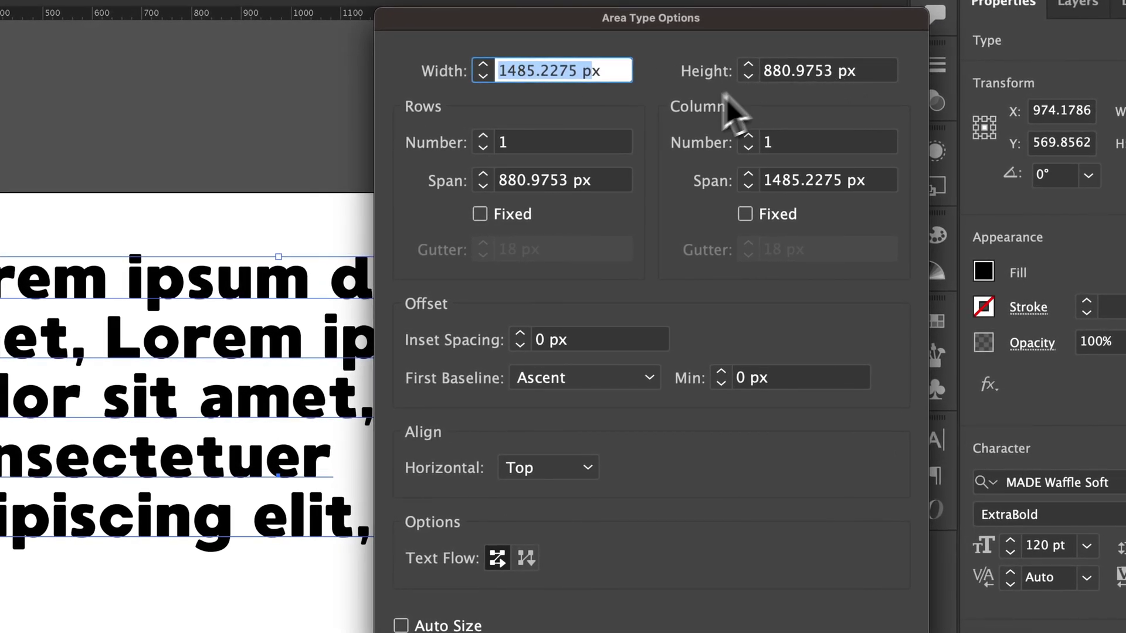
click(610, 144)
click(801, 150)
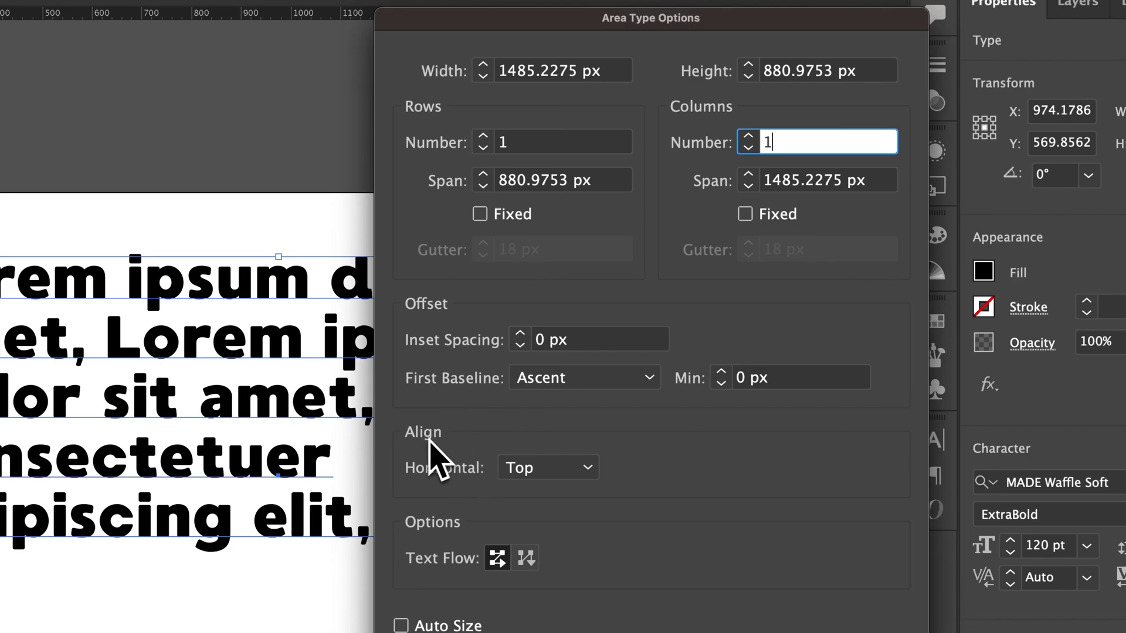
Step: Set vertical Align to Center with Auto Size on, compare with preview, and apply
click(528, 468)
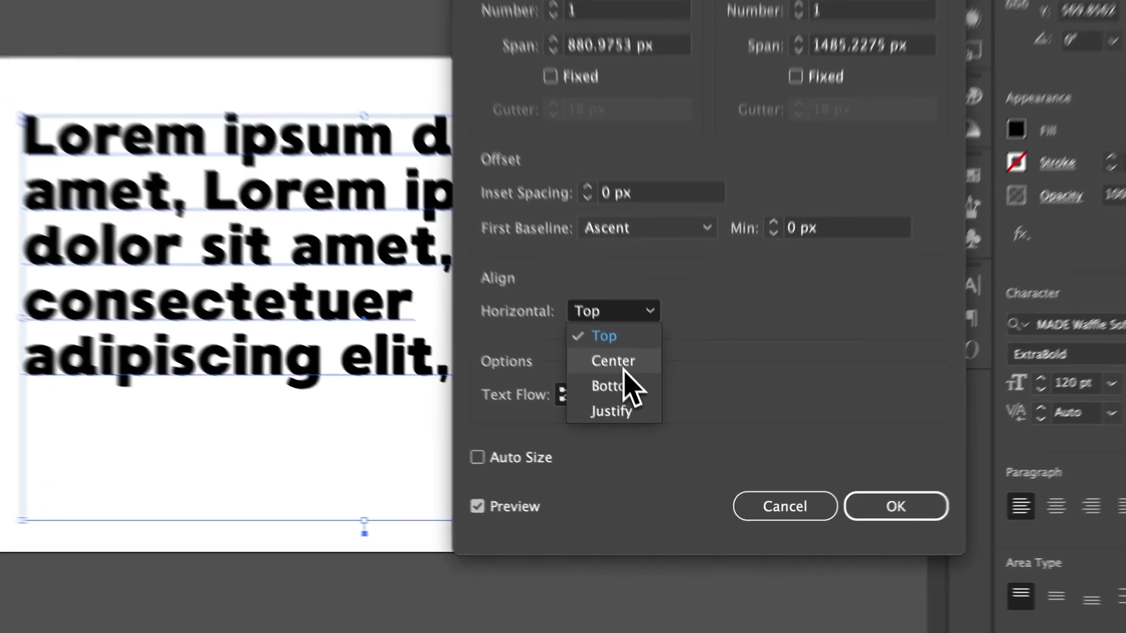
click(604, 354)
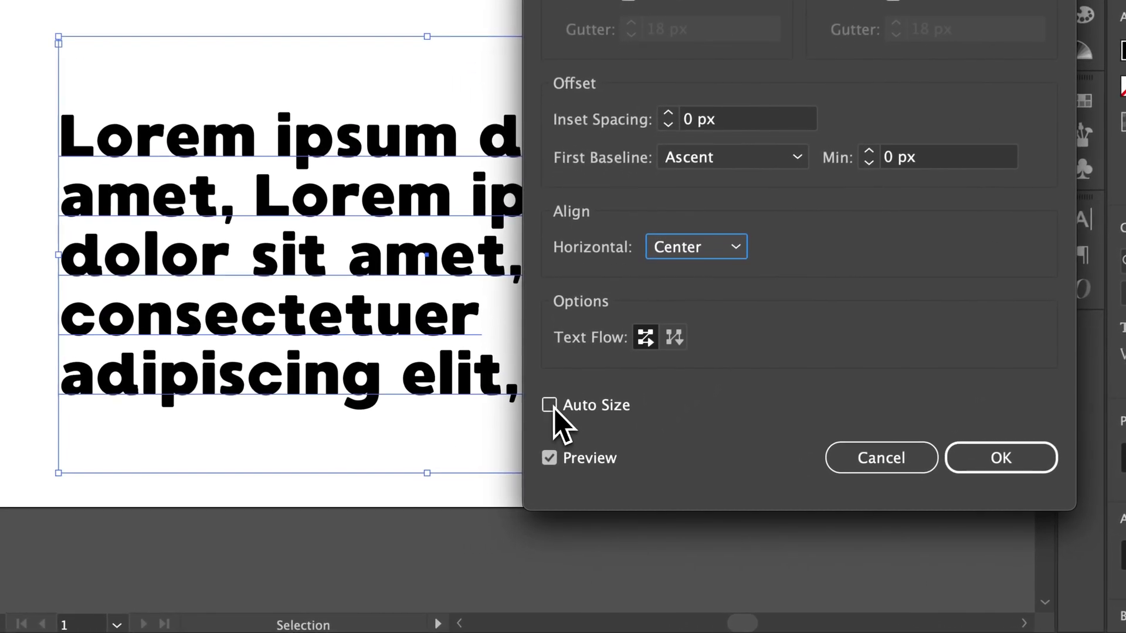
click(549, 443)
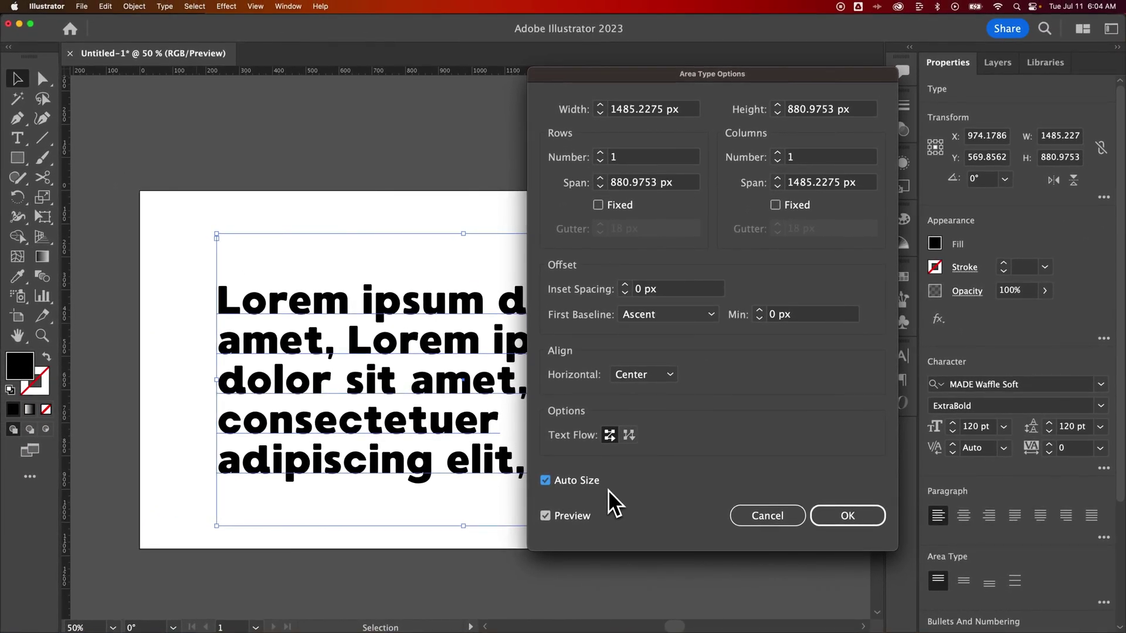
click(544, 518)
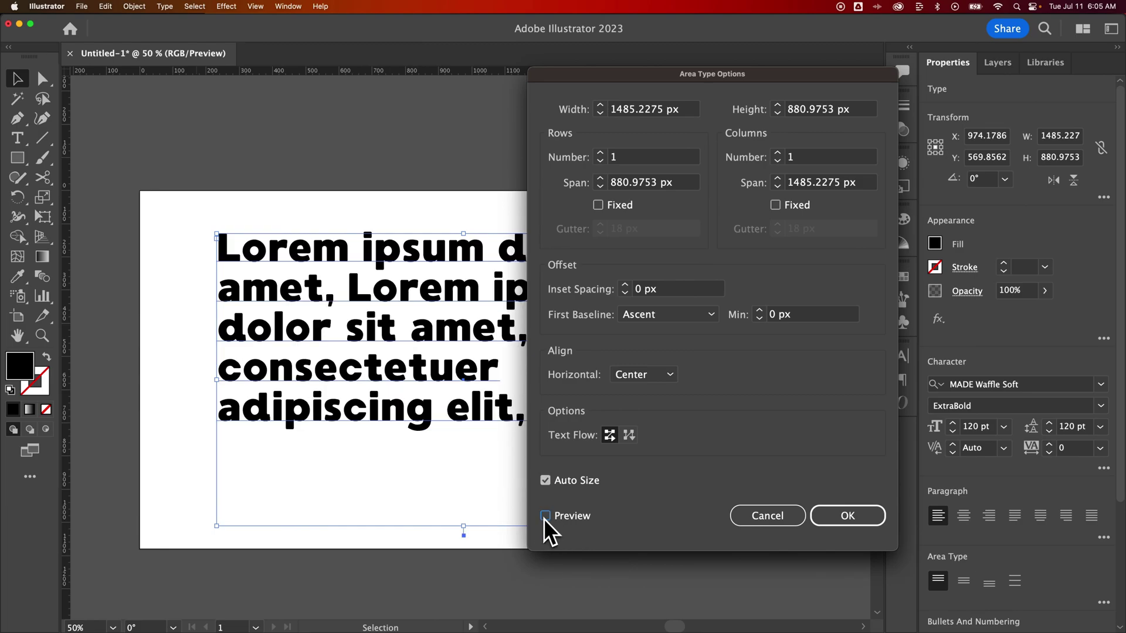
click(545, 517)
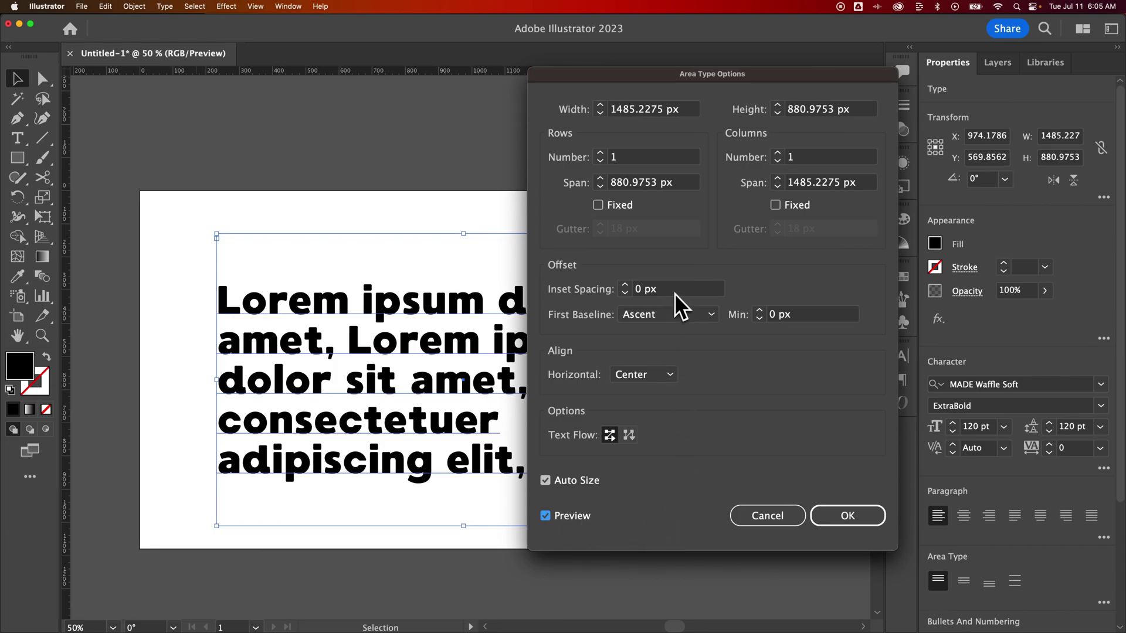
click(838, 521)
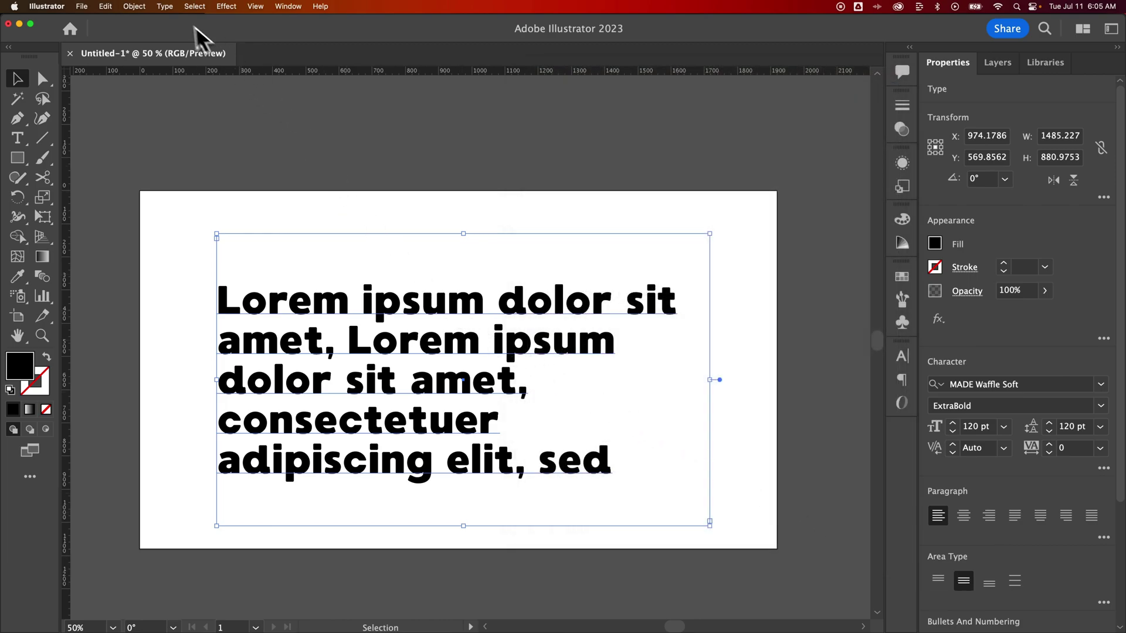
Step: Browse the Type menu entries and show the Type Orientation submenu, with Horizontal active
click(164, 7)
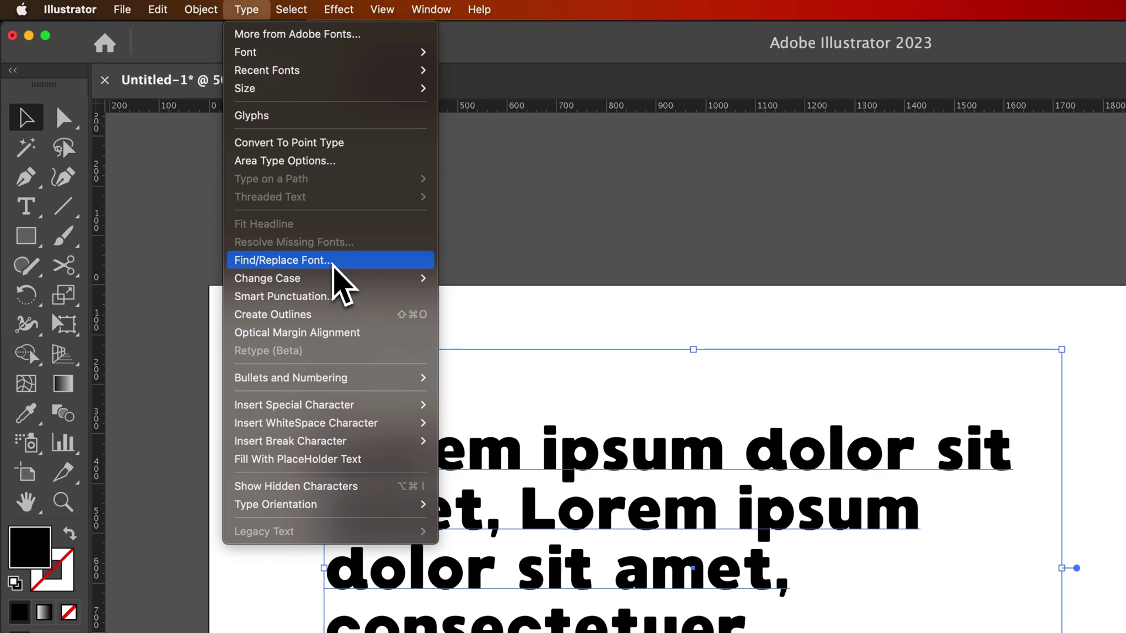
mouse_move(343, 281)
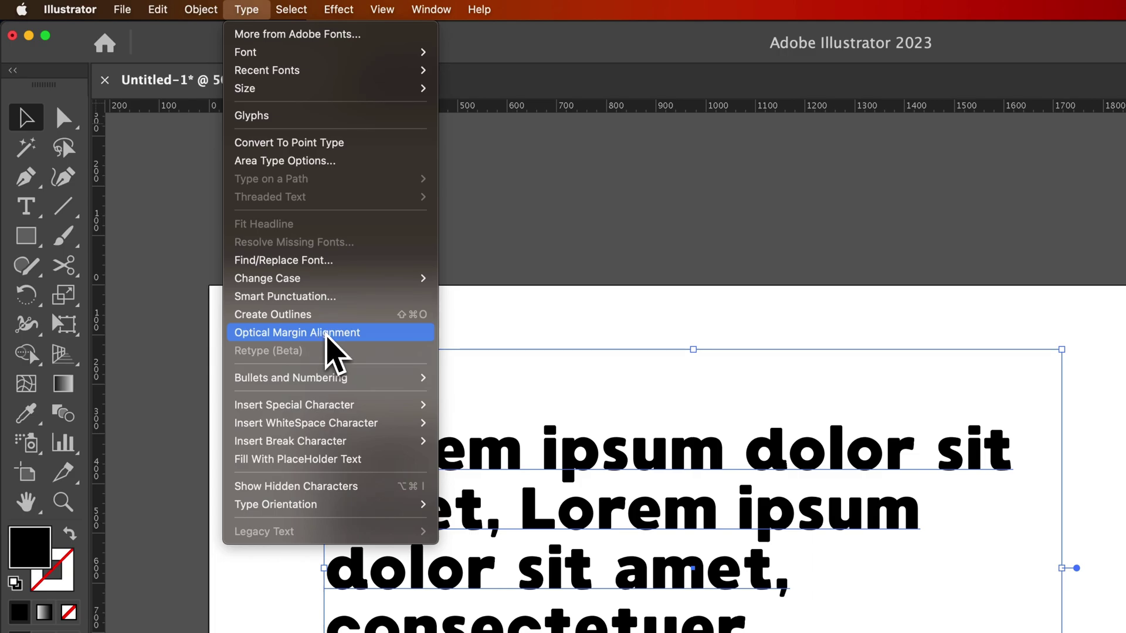
mouse_move(354, 376)
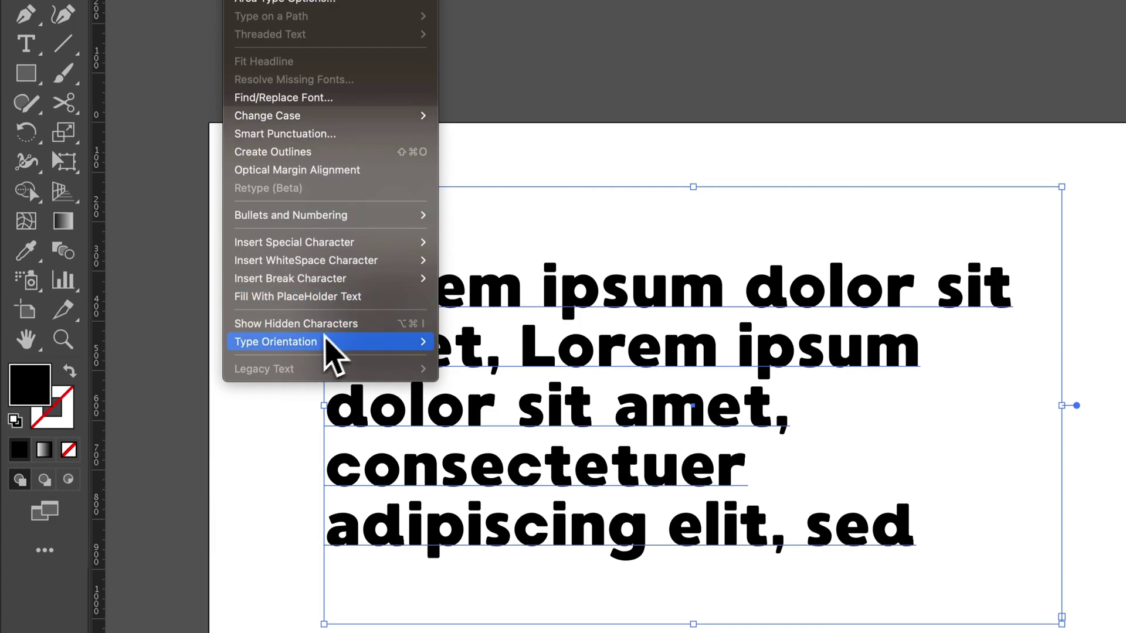
mouse_move(314, 346)
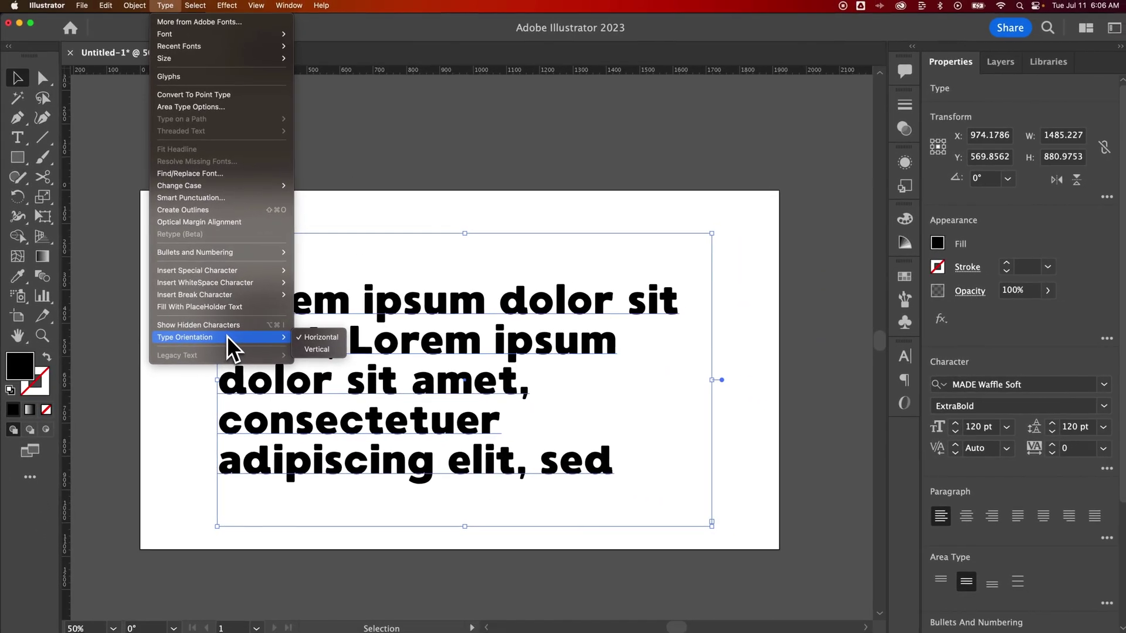
Step: Select all the lorem ipsum text and fill it with the red swatch instead of black
click(552, 157)
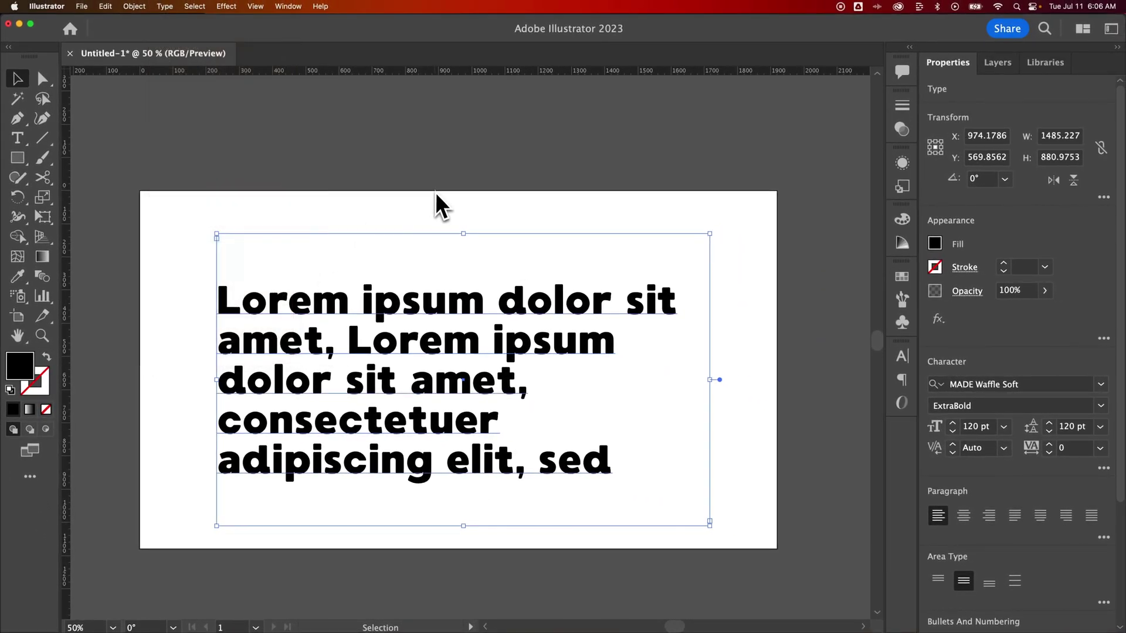
double_click(428, 302)
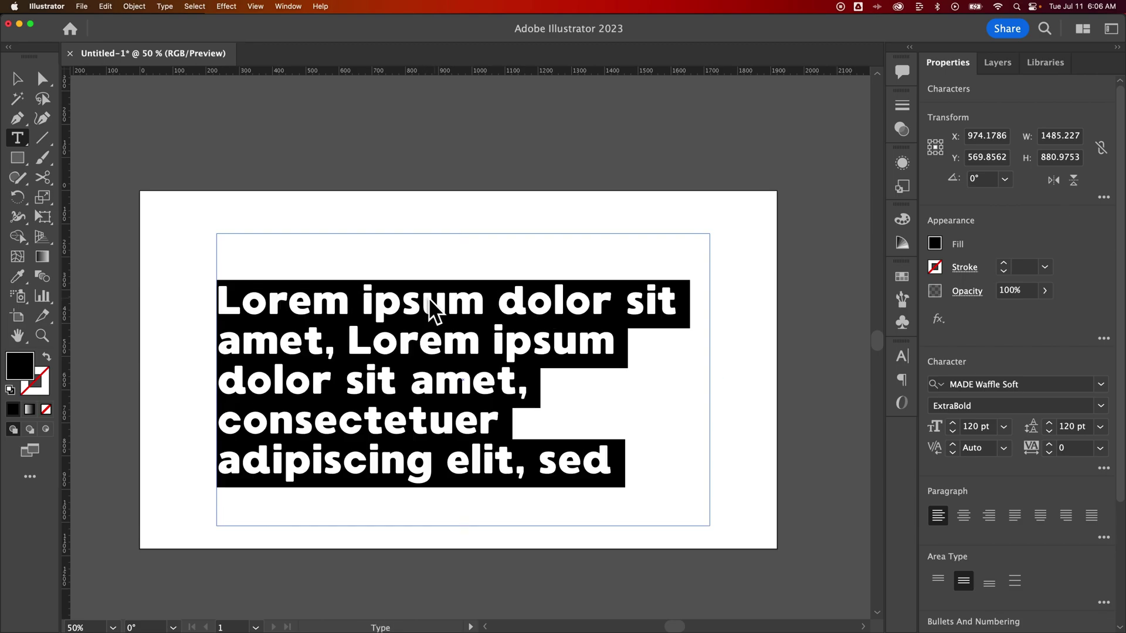
key(super+a)
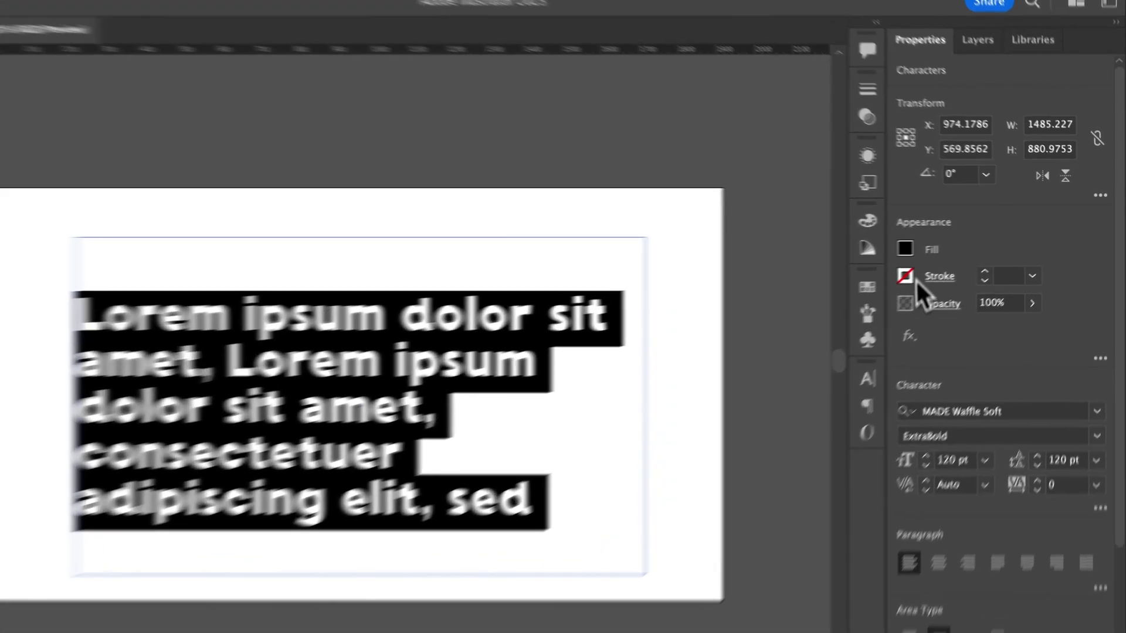
click(935, 243)
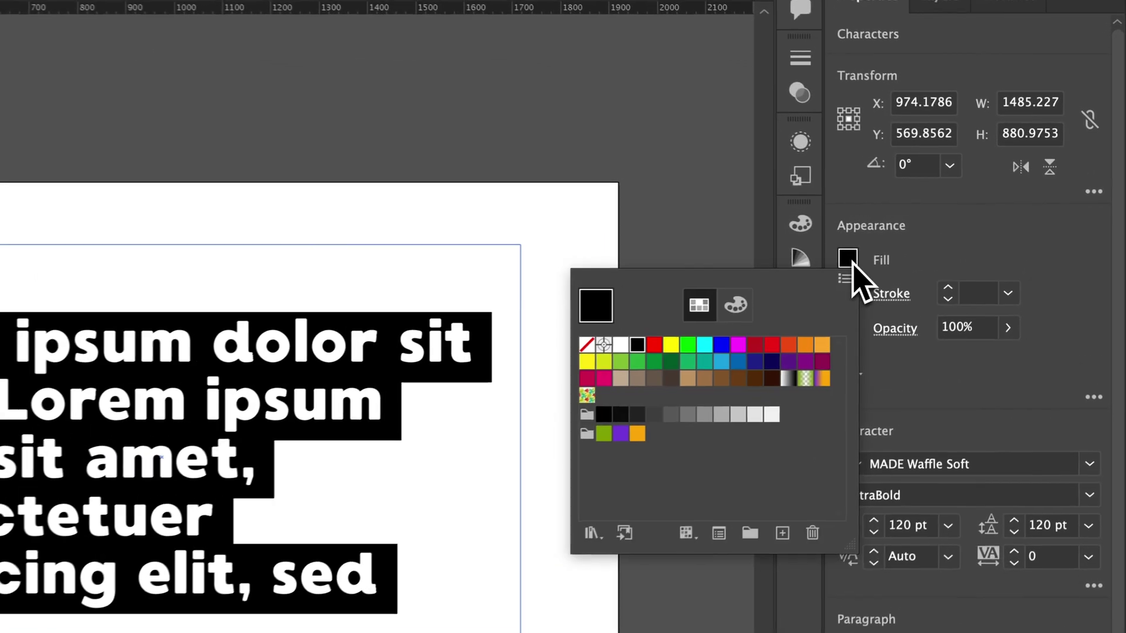
click(653, 346)
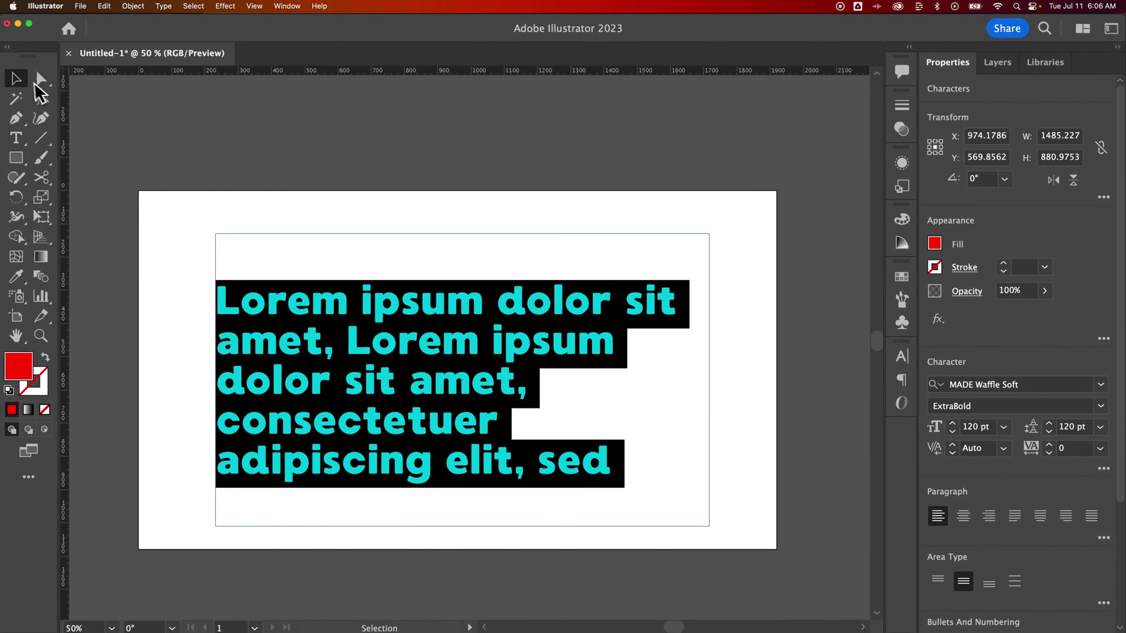
key(Escape)
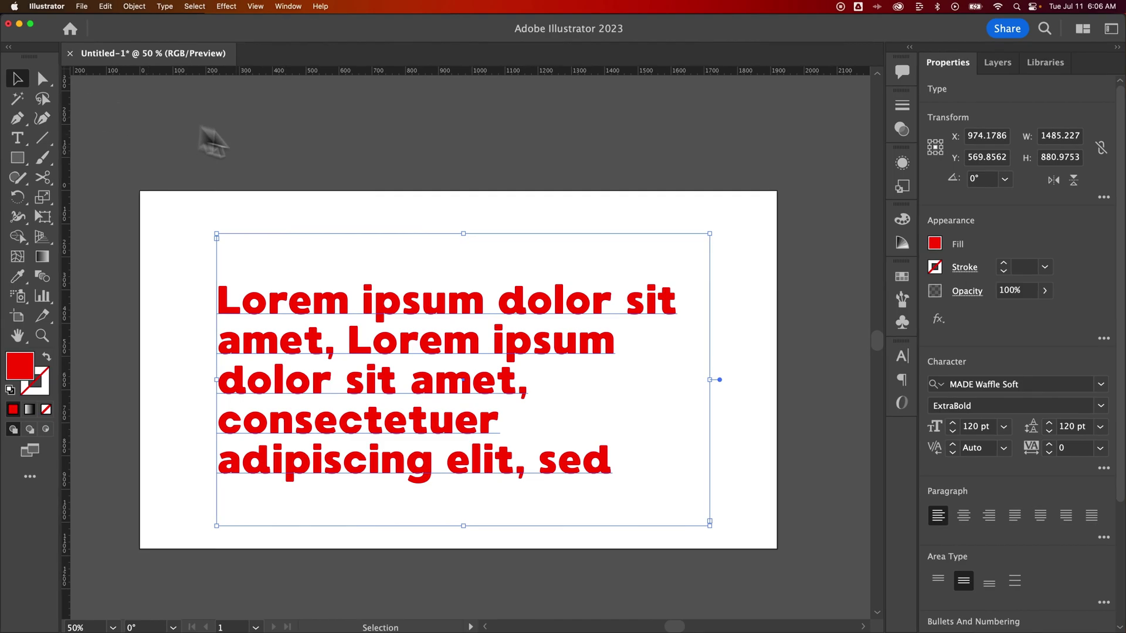
Step: Give the red text a 5 pt stroke in the Appearance section
scroll(264, 334, left, 1)
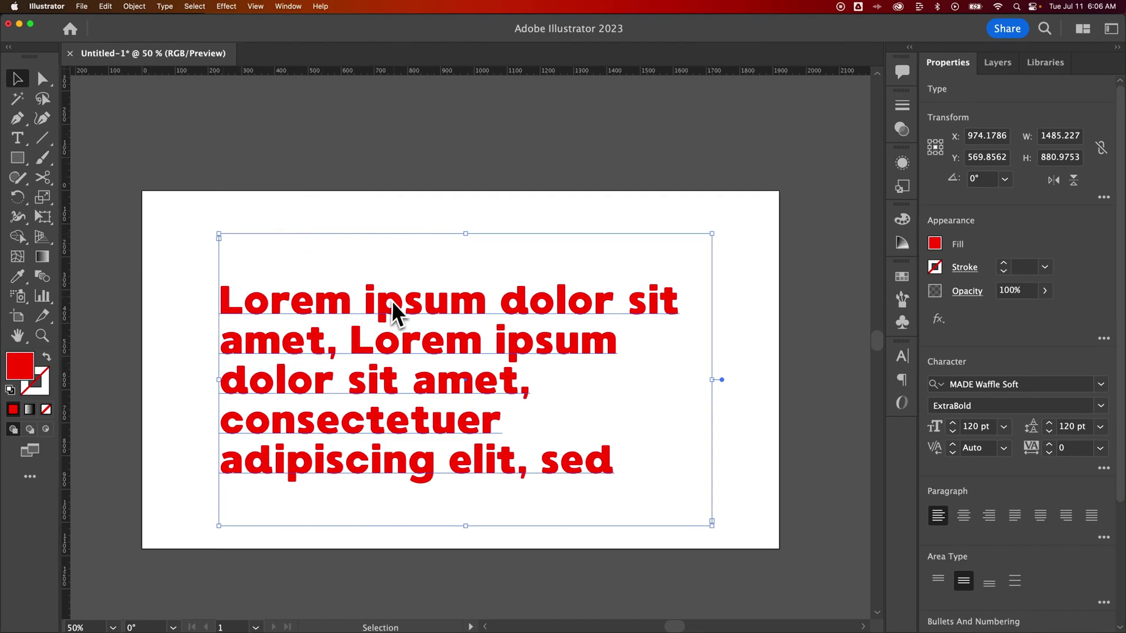
click(1013, 267)
text(5)
key(Return)
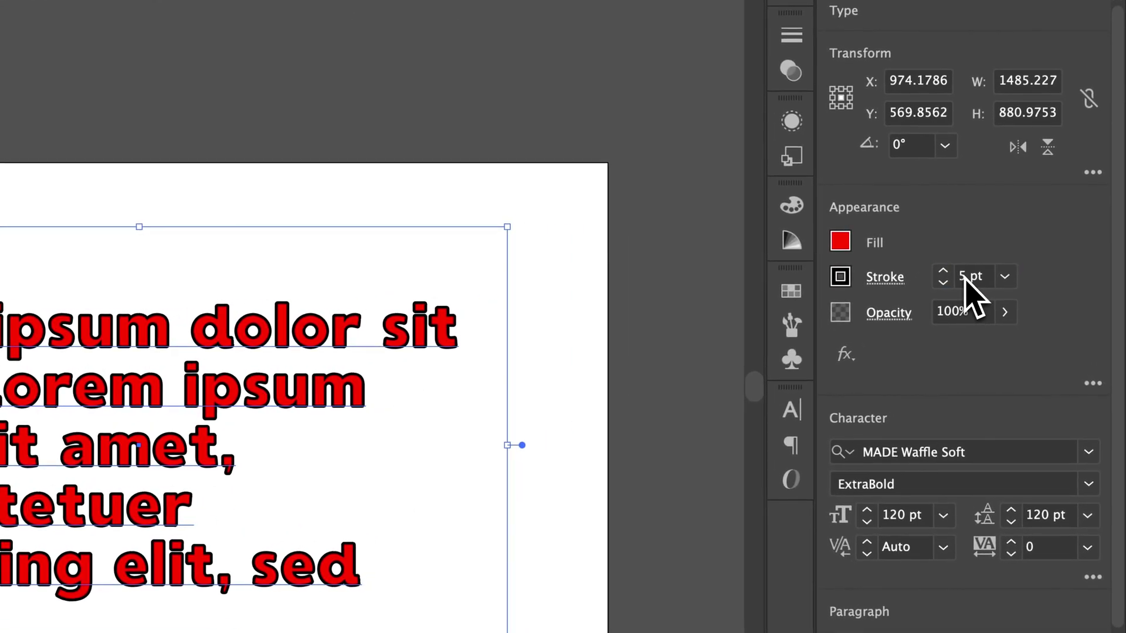
Step: Inspect the Stroke flyout options, trying a different stroke alignment
click(973, 276)
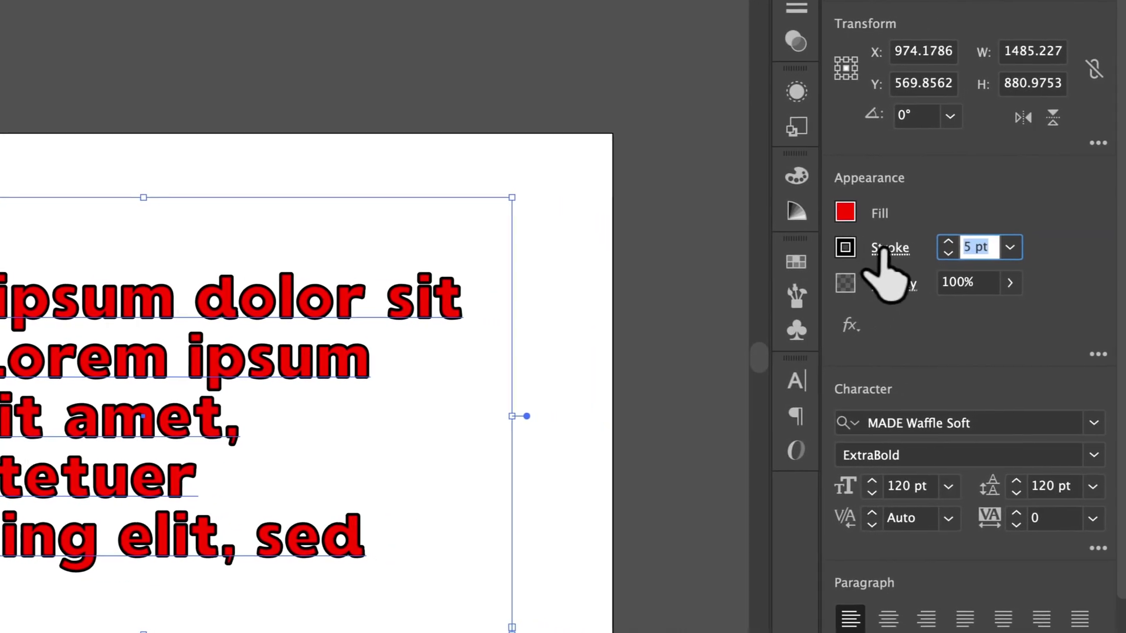
click(1021, 267)
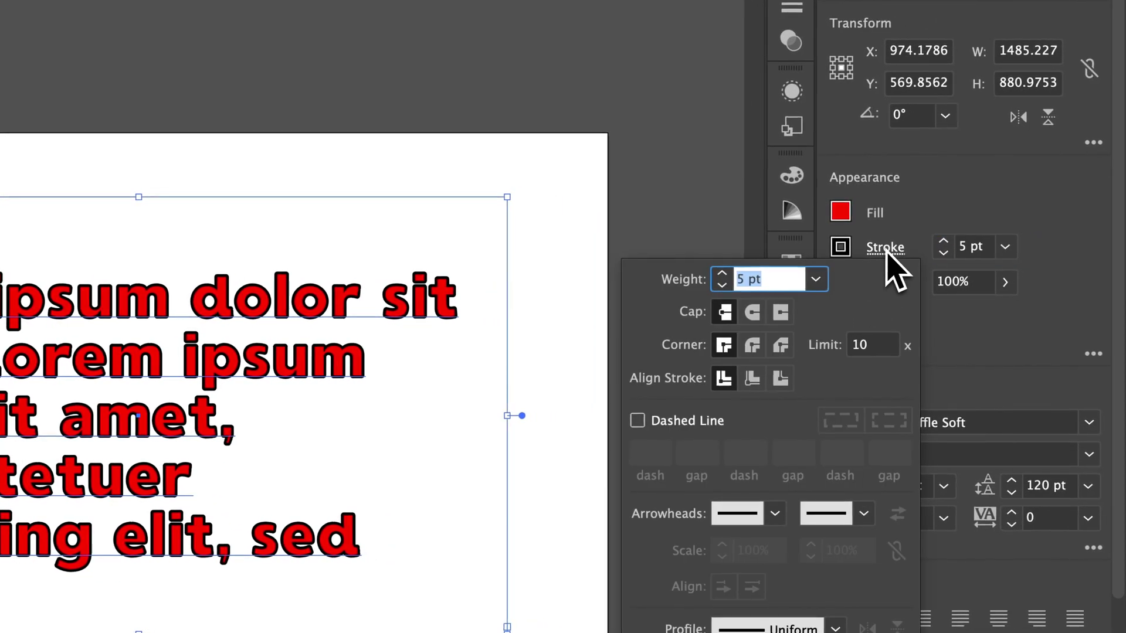
click(782, 380)
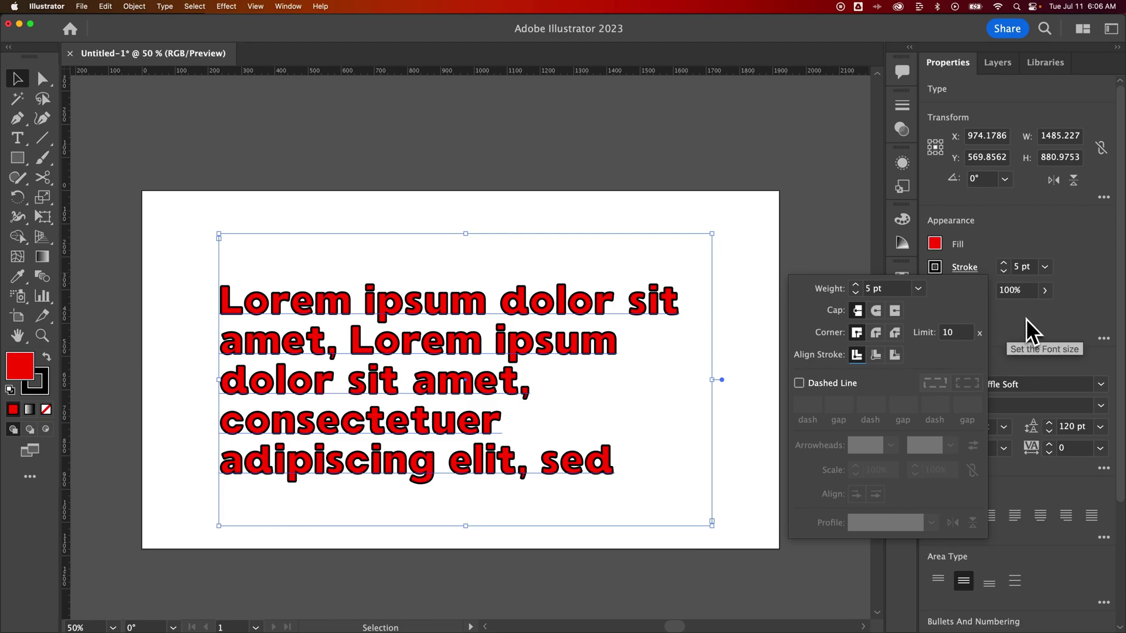
key(Escape)
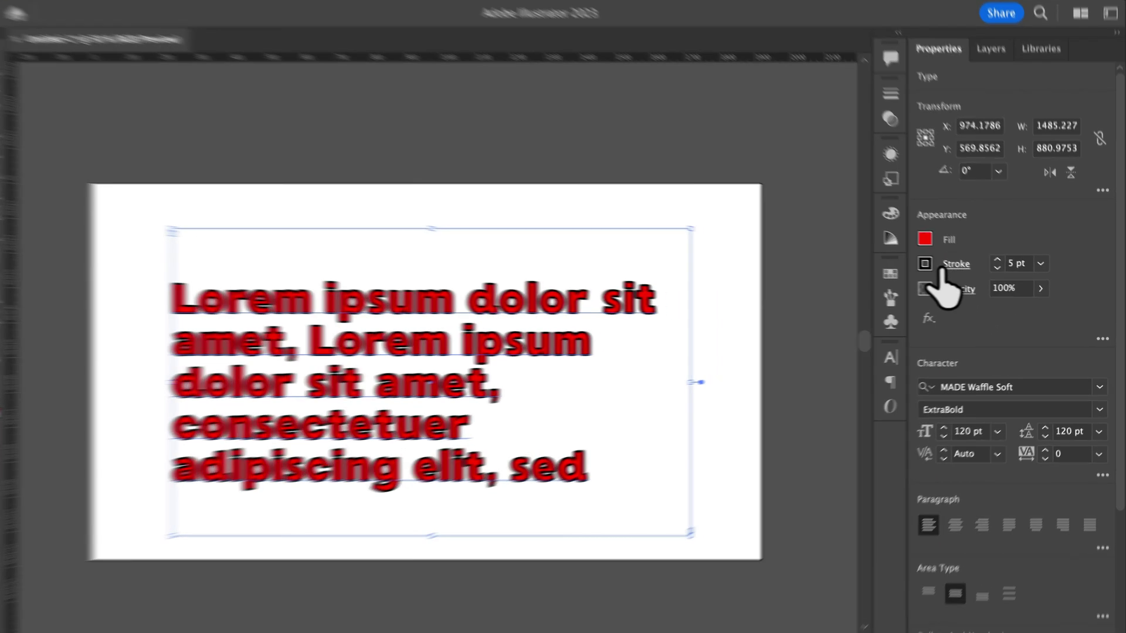
click(964, 266)
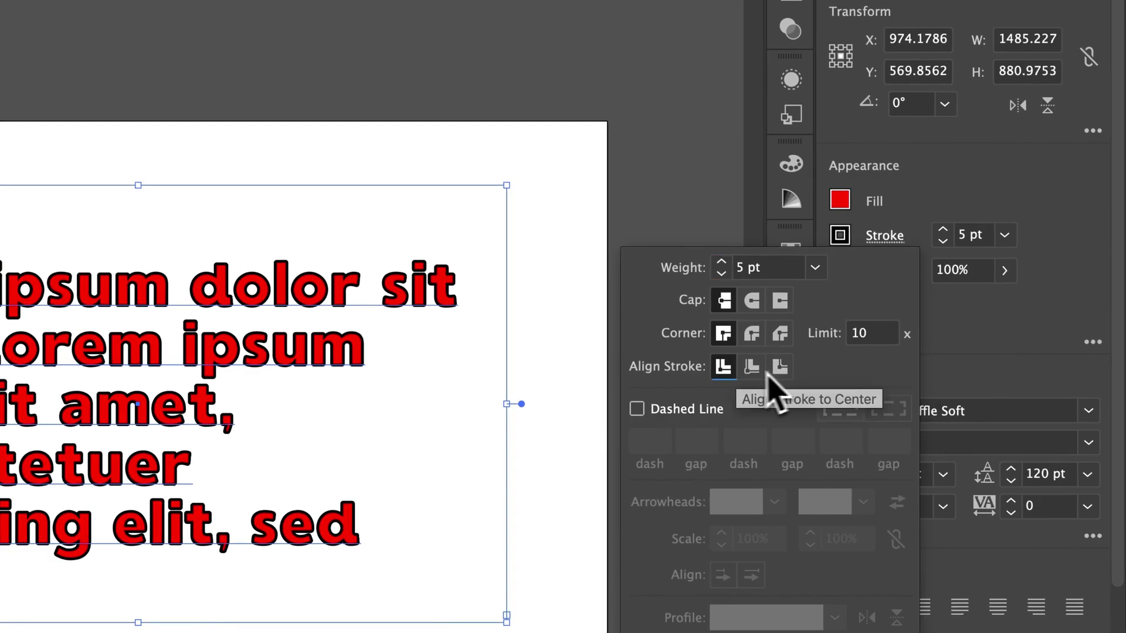
click(771, 269)
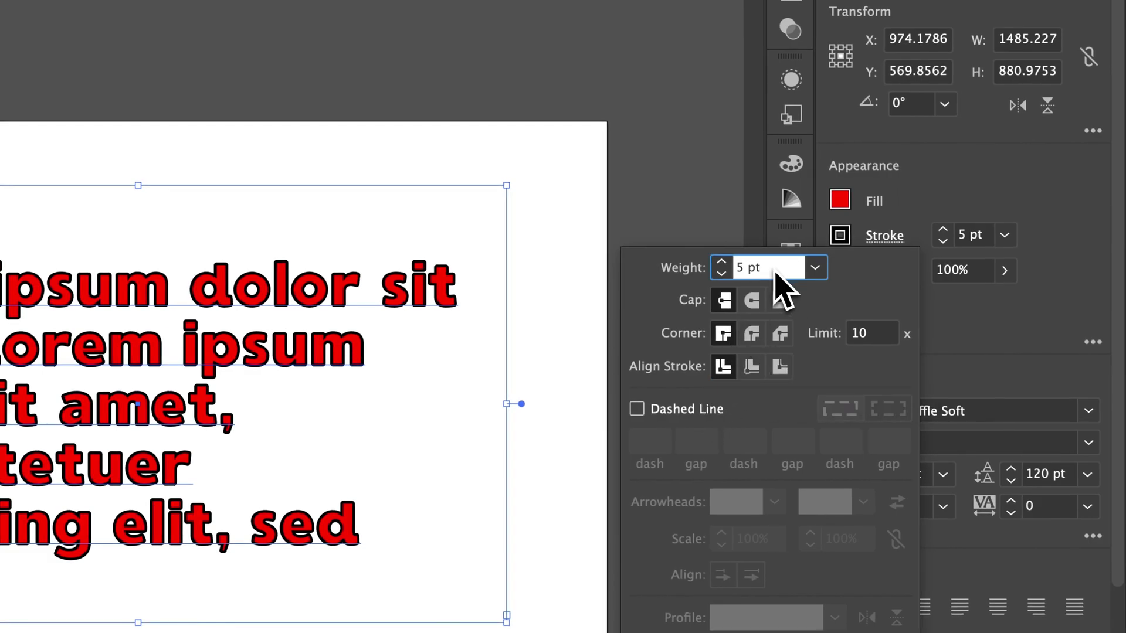
key(Up)
key(Up)
key(Up)
key(Up)
key(Up)
key(Up)
key(Up)
key(Up)
key(Up)
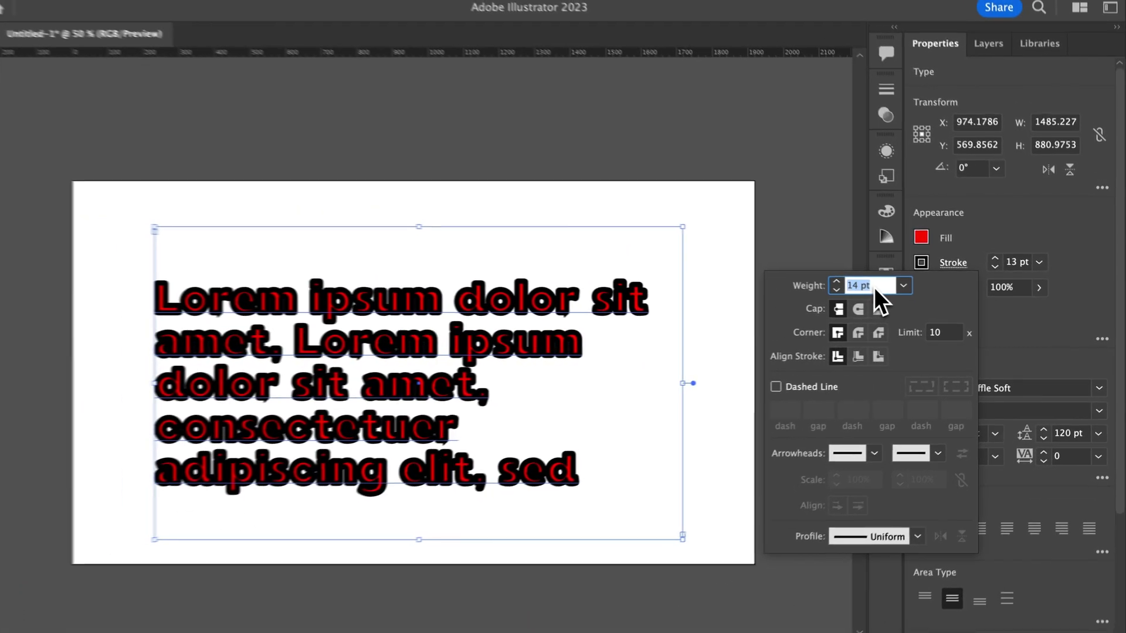
key(Up)
key(Up)
key(Up)
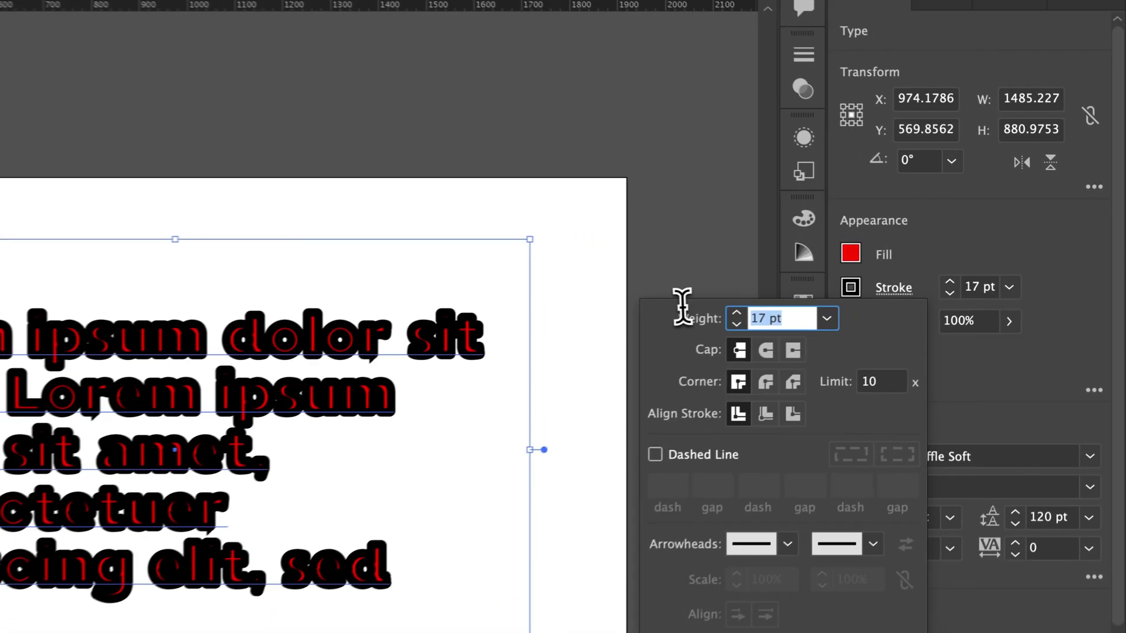
text(5)
Step: Set the stroke weight to 0 to remove the outline, then deselect the text box
key(Return)
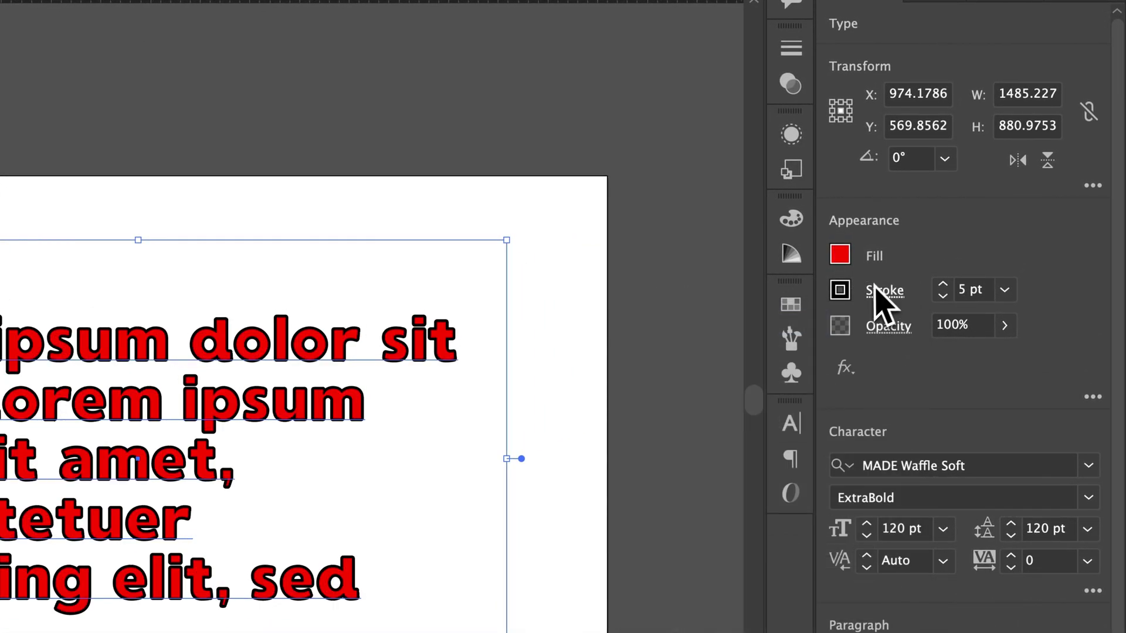
click(892, 289)
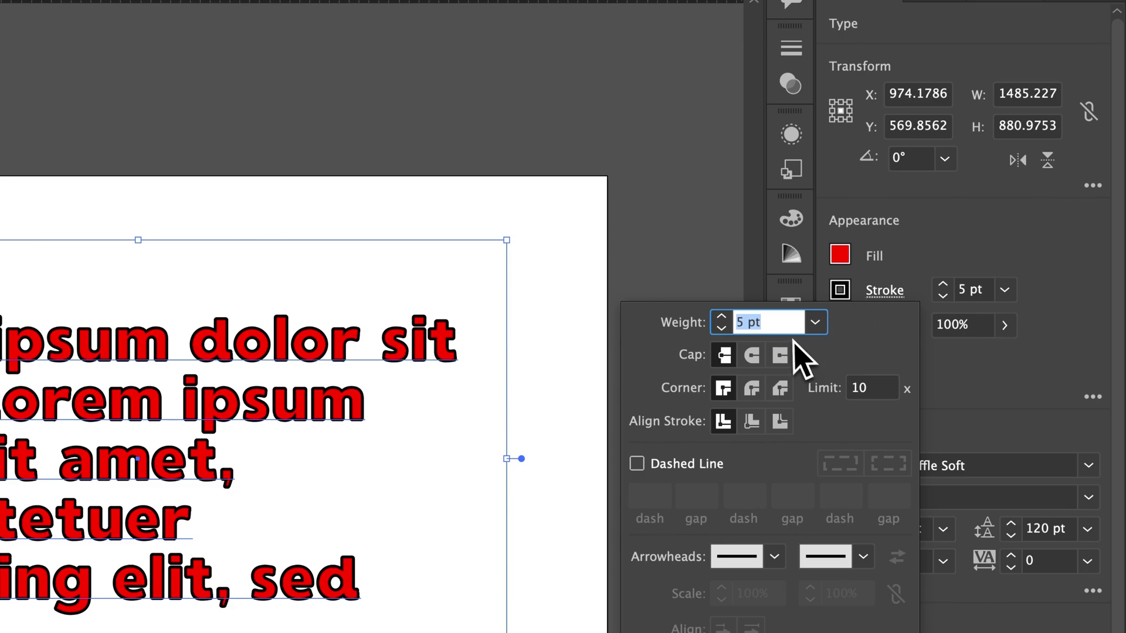
text(0)
key(Return)
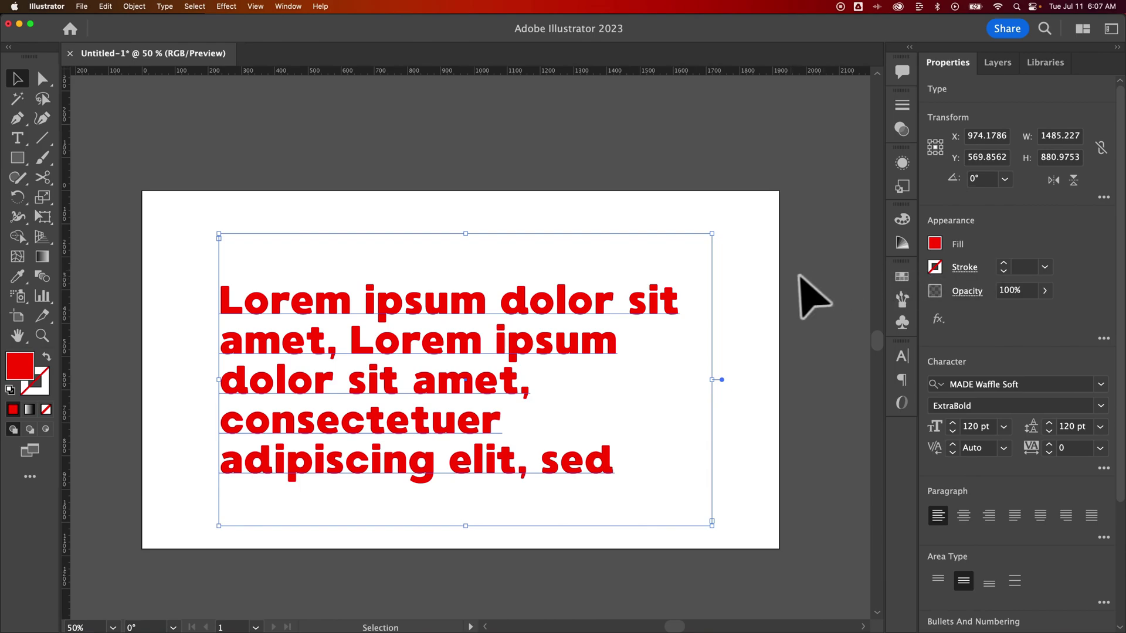
click(799, 276)
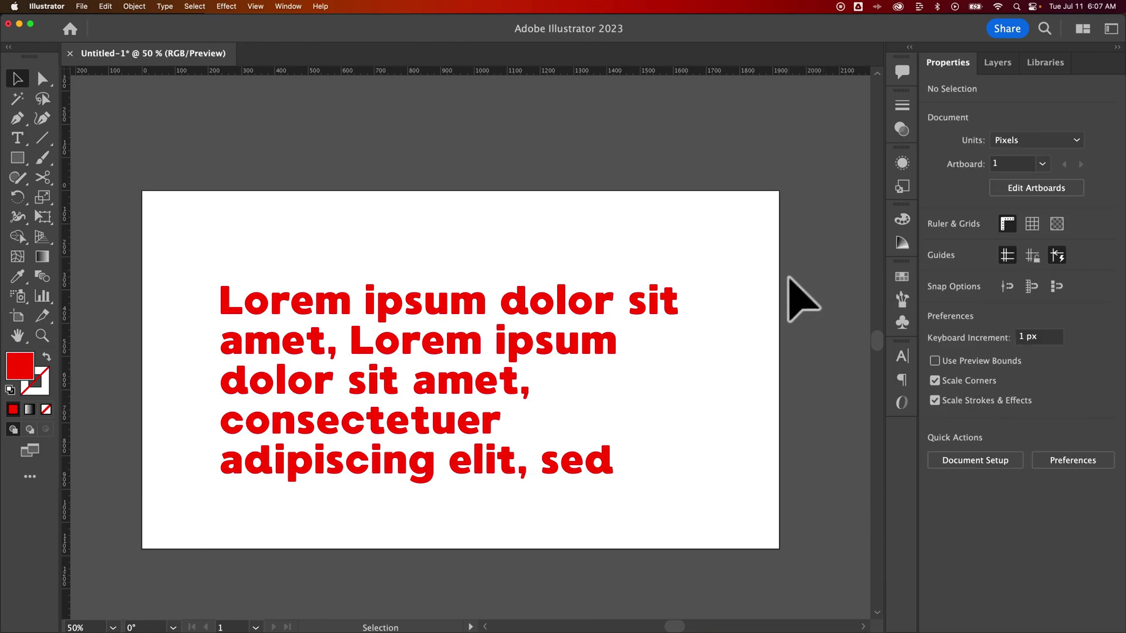